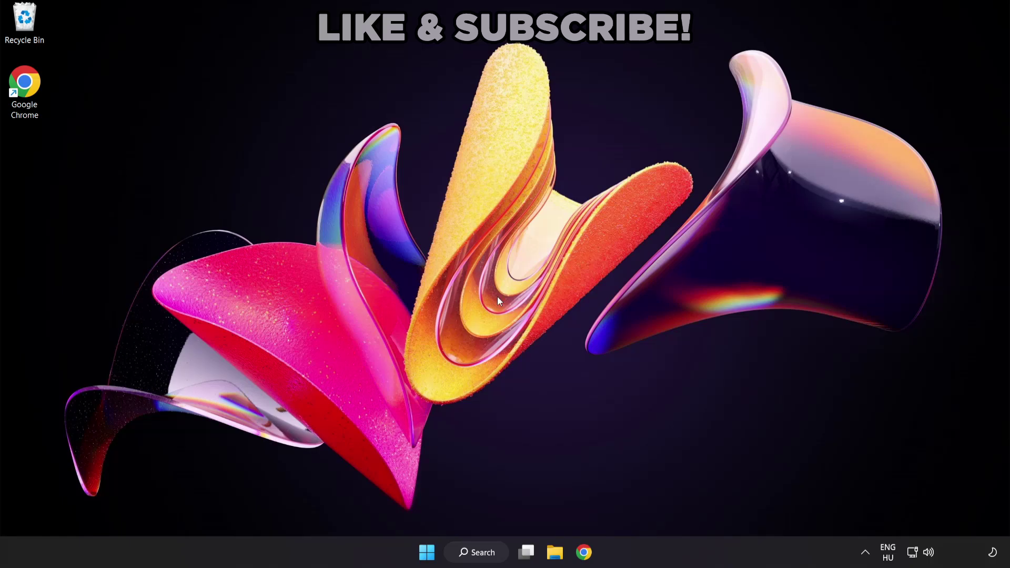
Search Windows for 'device manager' and open the Device Manager best match
{"action": "left_click", "coordinate": [488, 558]}
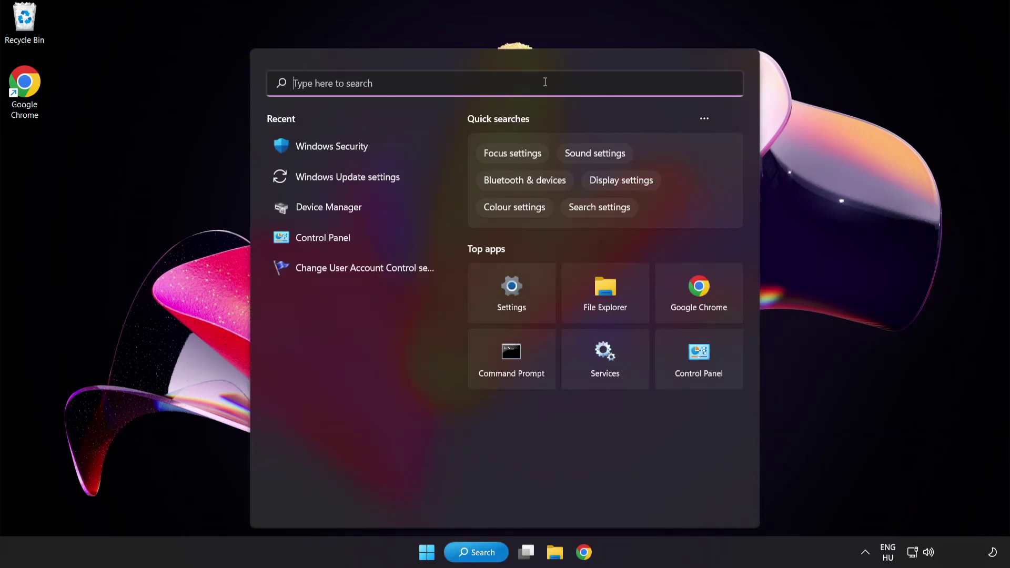
{"action": "type", "text": "device ma"}
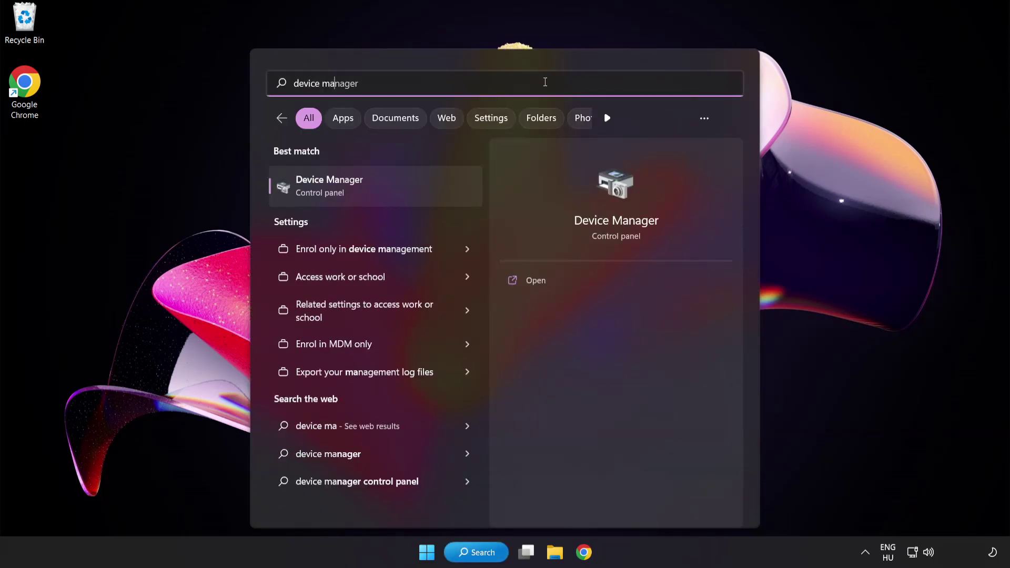
{"action": "type", "text": "nager"}
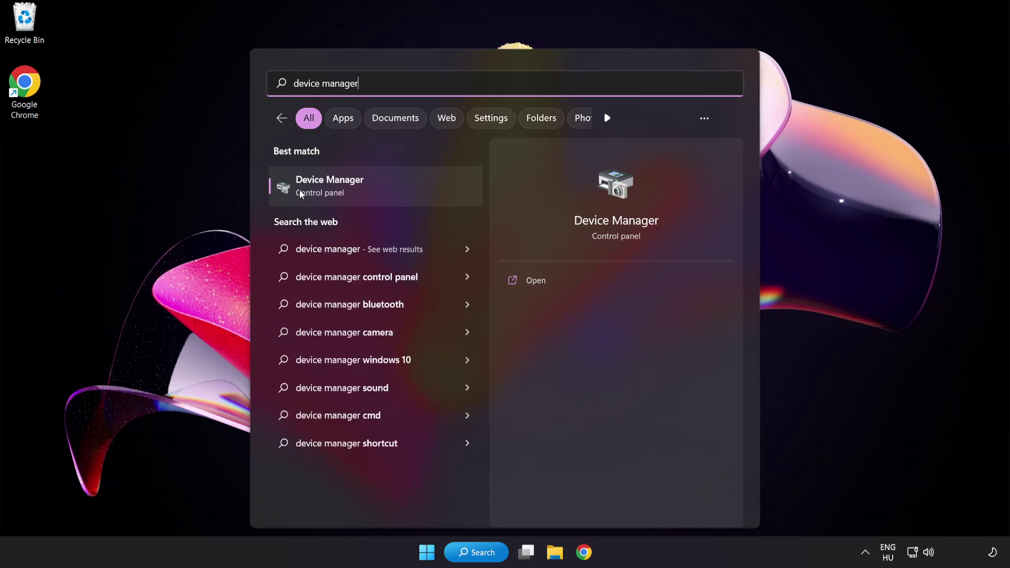
{"action": "left_click", "coordinate": [403, 188]}
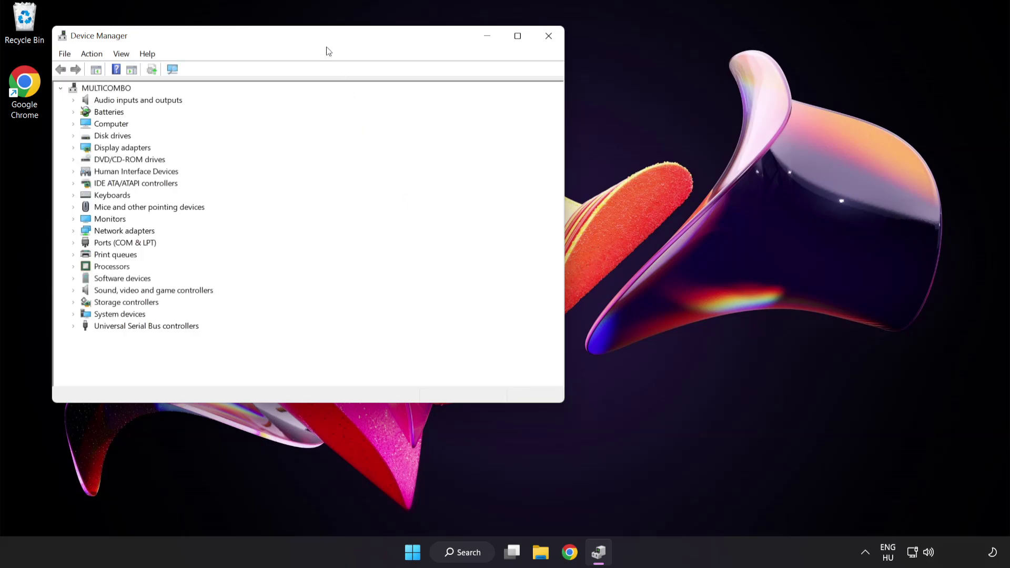
Expand Display adapters and select the VMware SVGA 3D adapter
{"action": "left_click_drag", "start_coordinate": [327, 42], "coordinate": [495, 106]}
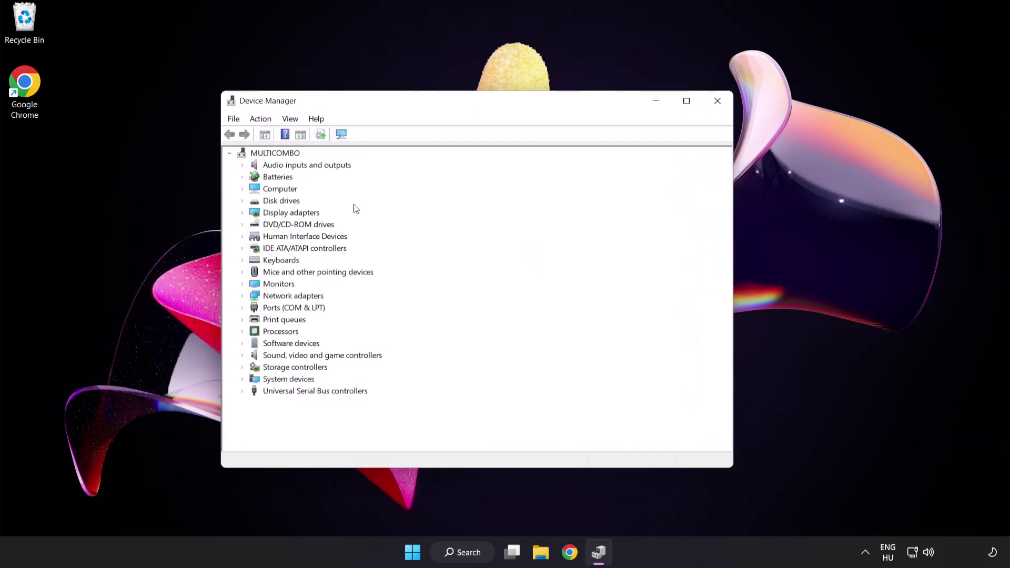
{"action": "left_click", "coordinate": [285, 213]}
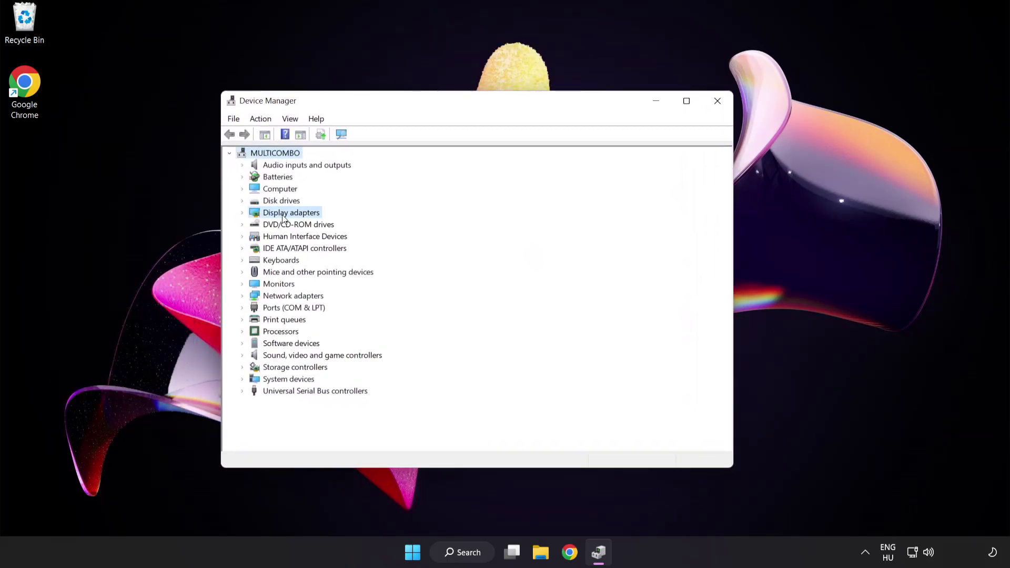
{"action": "left_click", "coordinate": [243, 214]}
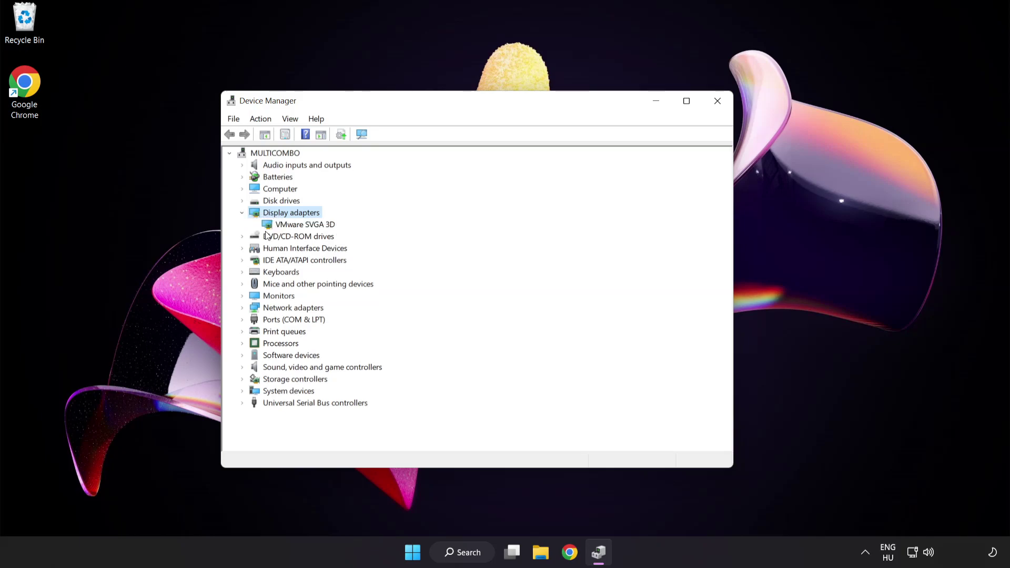
{"action": "left_click", "coordinate": [258, 228]}
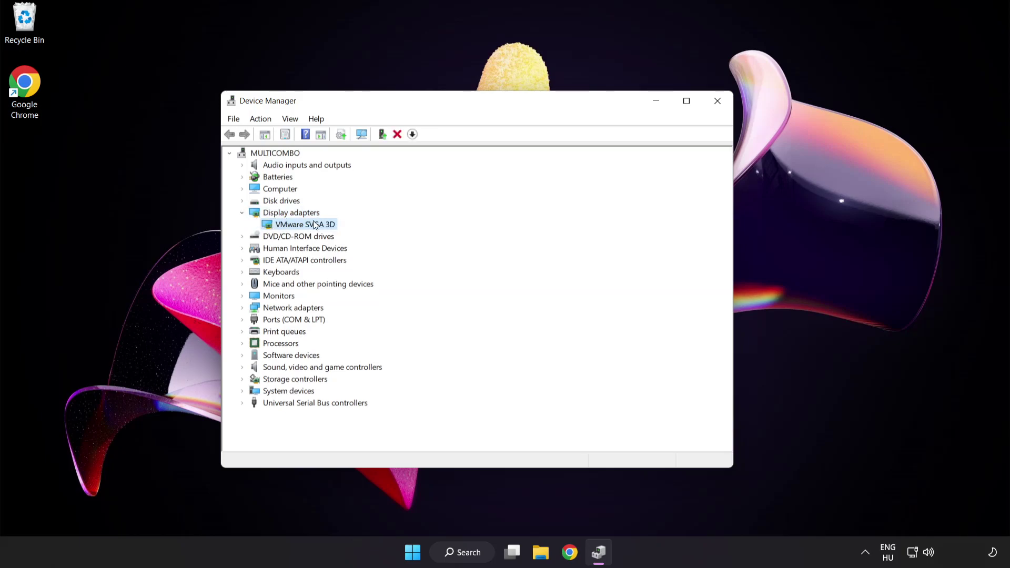
Search automatically for a newer VMware SVGA 3D driver, confirm it's current, and close Device Manager
{"action": "right_click", "coordinate": [298, 225]}
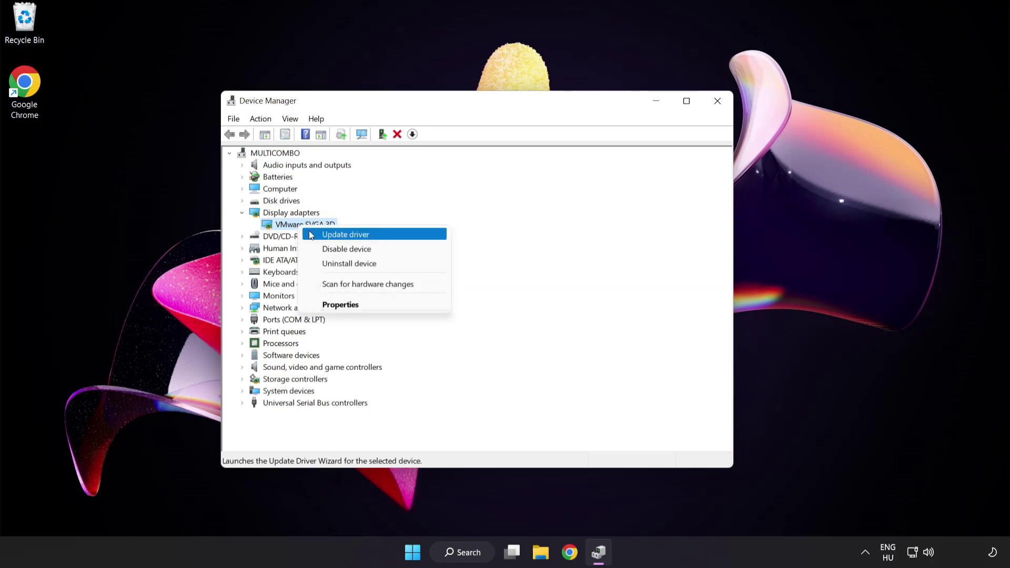
{"action": "left_click", "coordinate": [391, 236]}
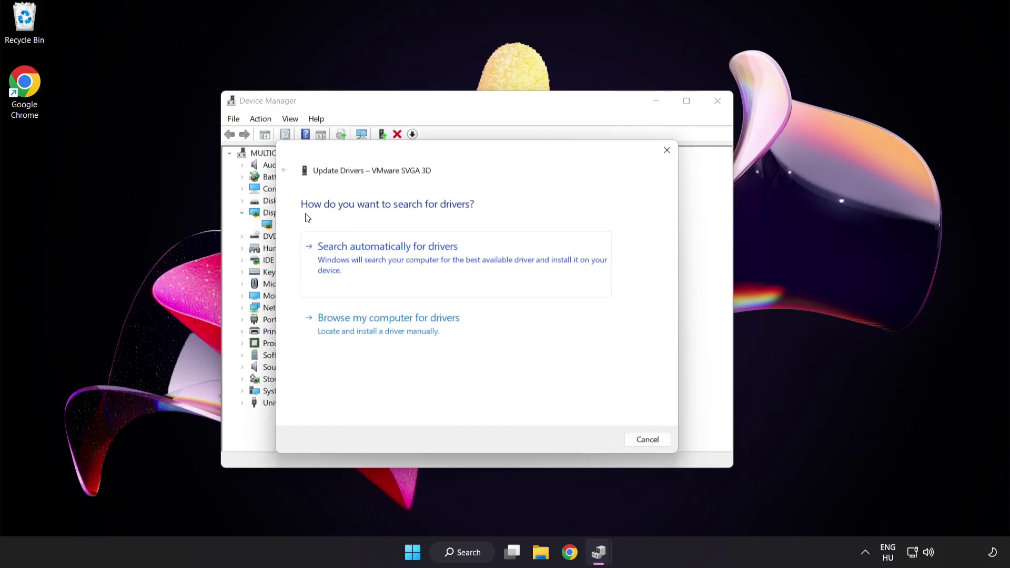
{"action": "left_click", "coordinate": [440, 258]}
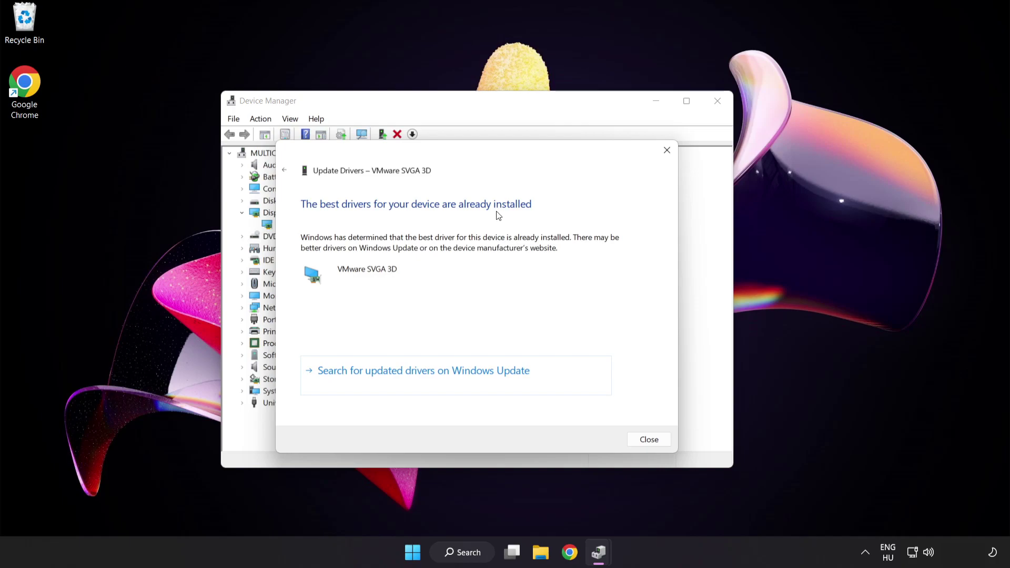
{"action": "left_click", "coordinate": [648, 442]}
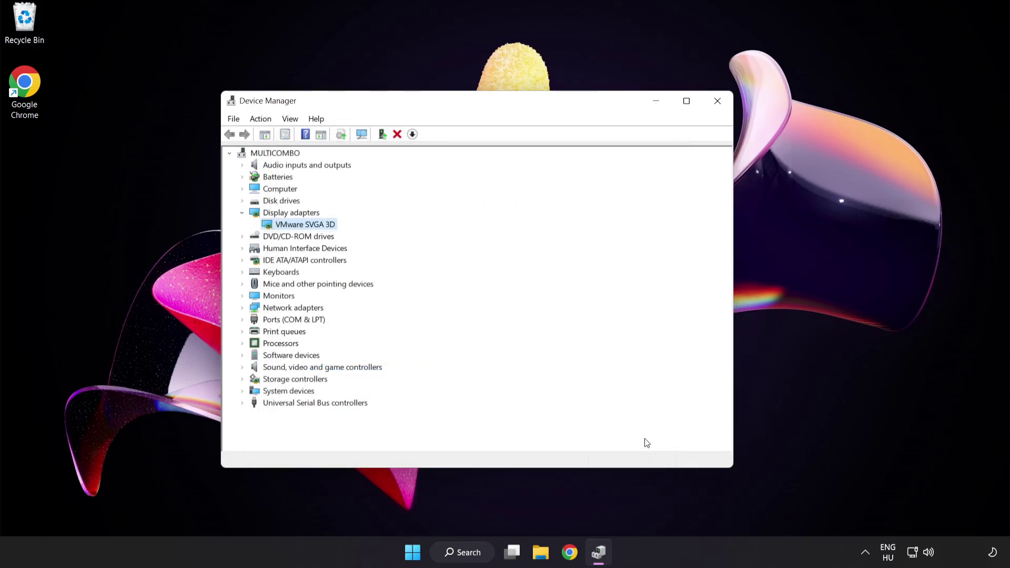
{"action": "left_click", "coordinate": [718, 103]}
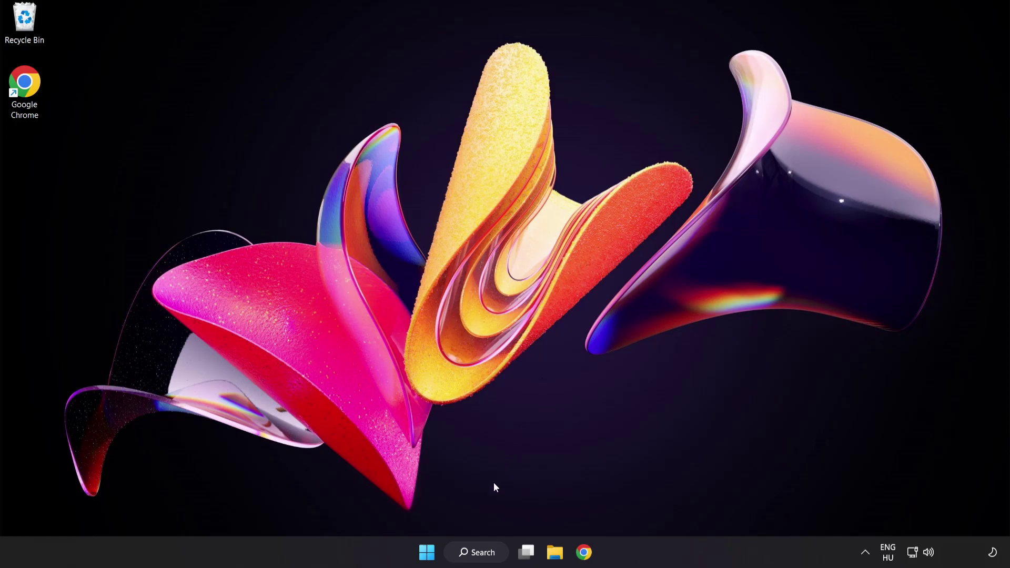
Search 'update', run Check for updates in Windows Update, then close Settings once up to date
{"action": "left_click", "coordinate": [474, 552]}
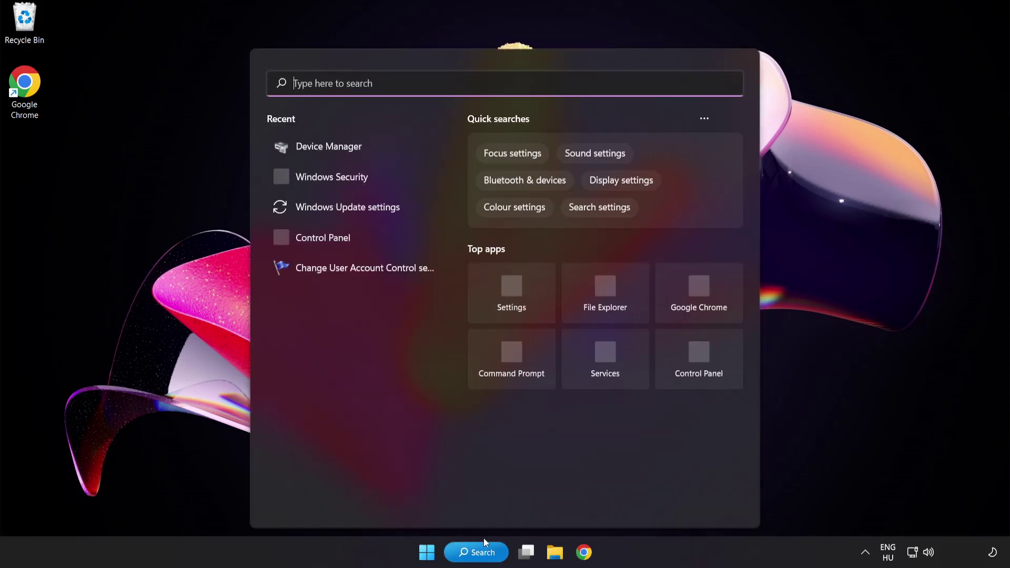
{"action": "type", "text": "update"}
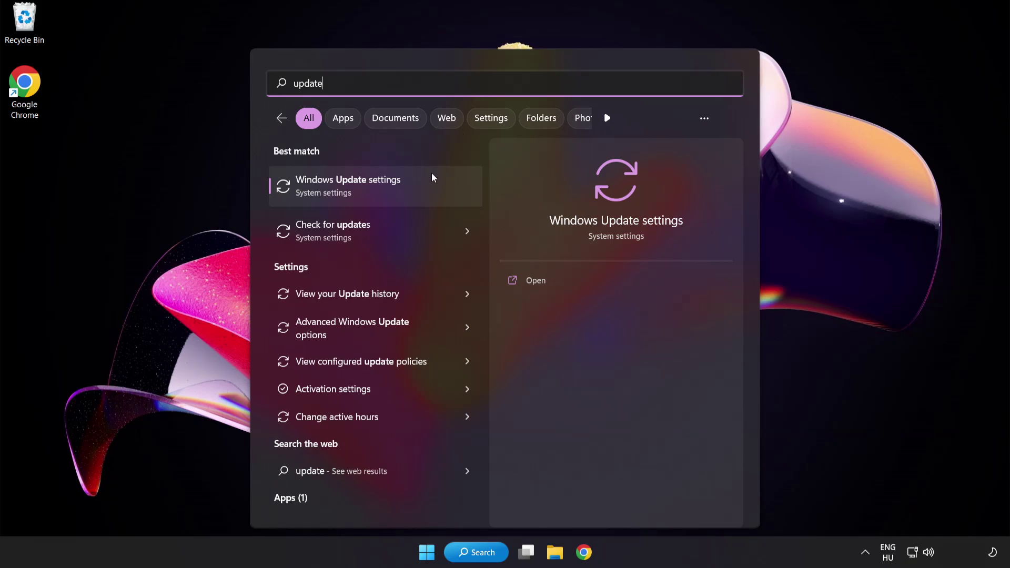
{"action": "left_click", "coordinate": [386, 191]}
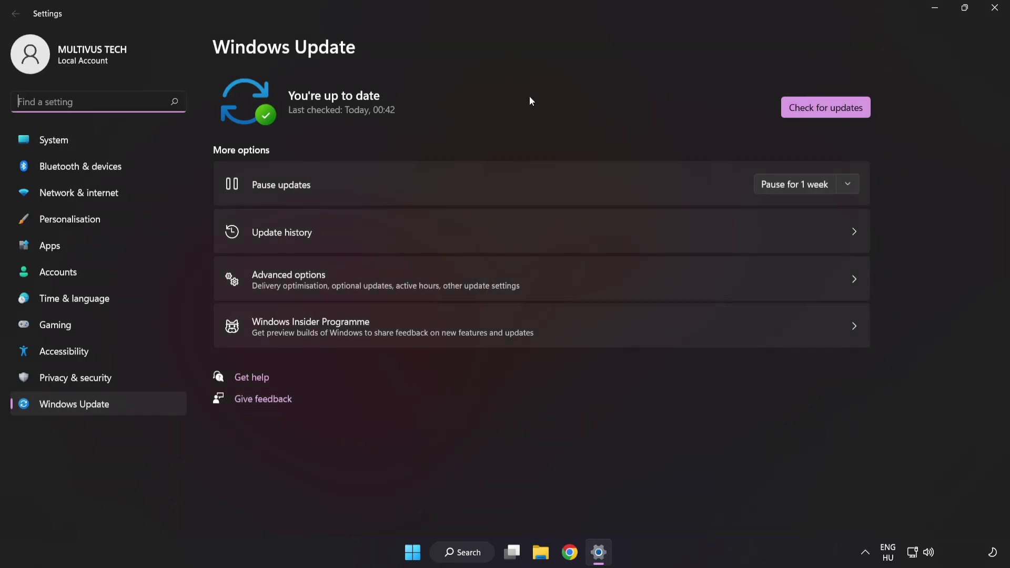
{"action": "left_click", "coordinate": [822, 112]}
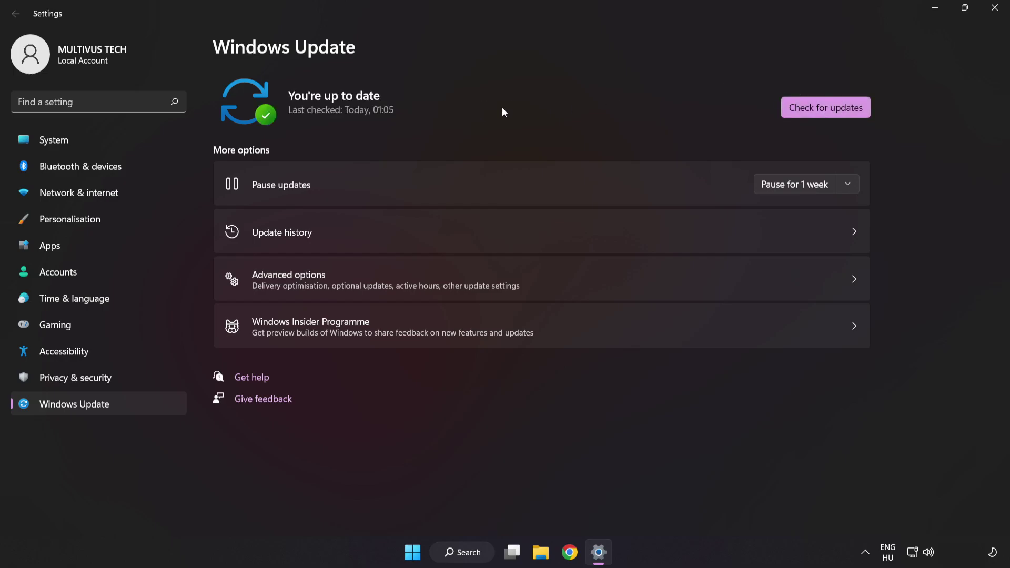
{"action": "left_click", "coordinate": [994, 15]}
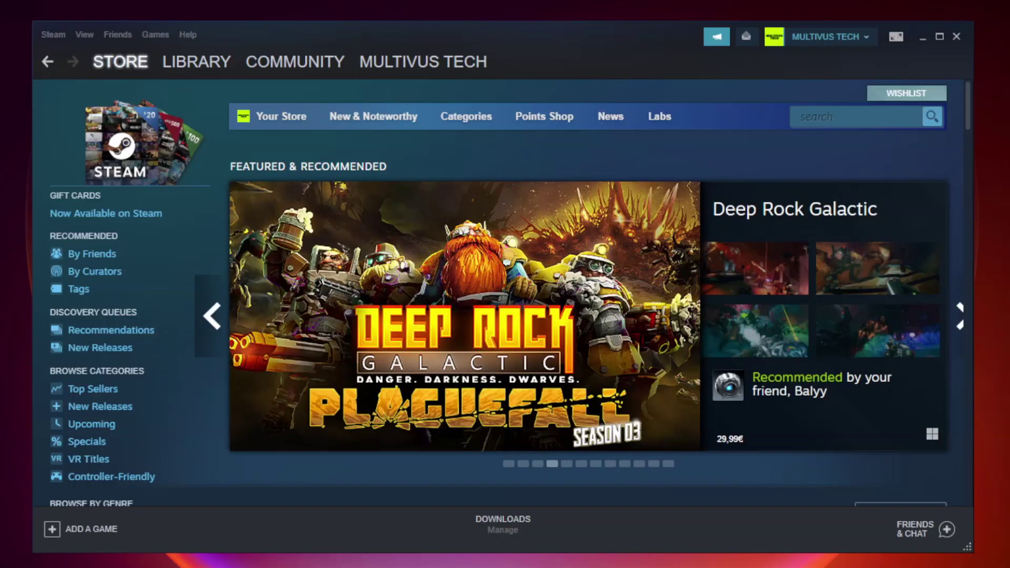
Verify Unturned's game files from its Steam Properties > Local Files so all 9192 validate
{"action": "mouse_move", "coordinate": [203, 66]}
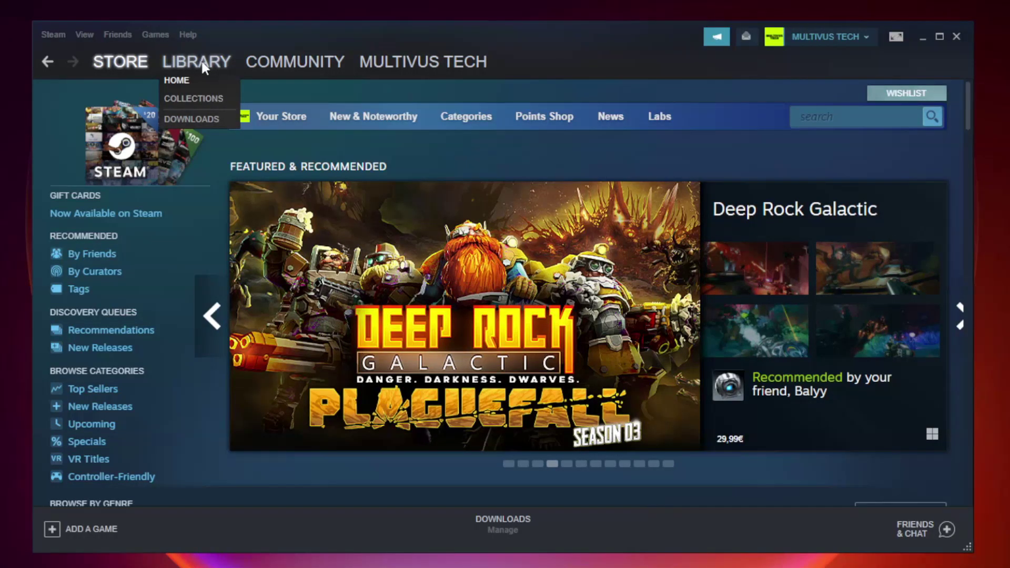
{"action": "left_click", "coordinate": [205, 68]}
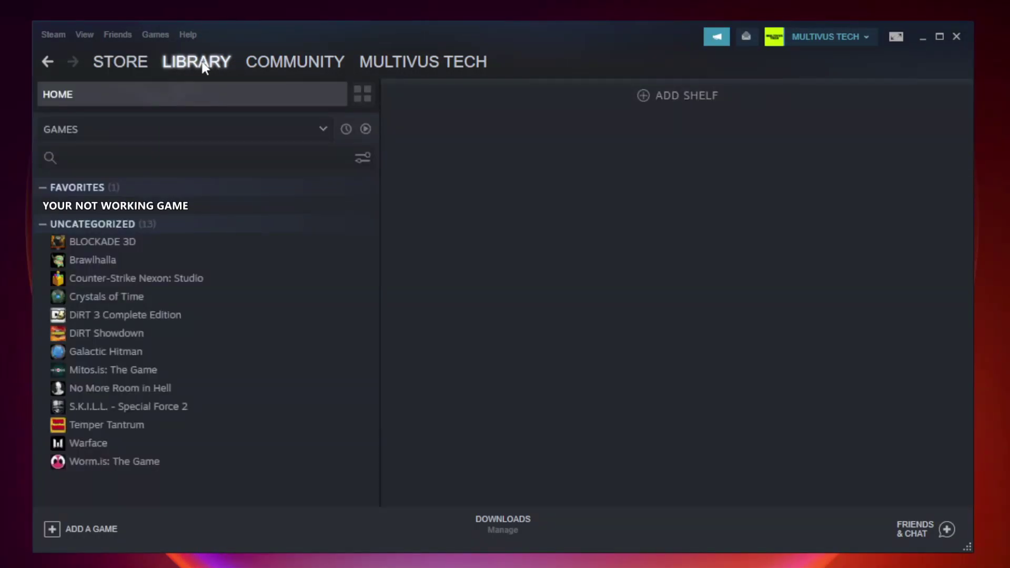
{"action": "right_click", "coordinate": [219, 211]}
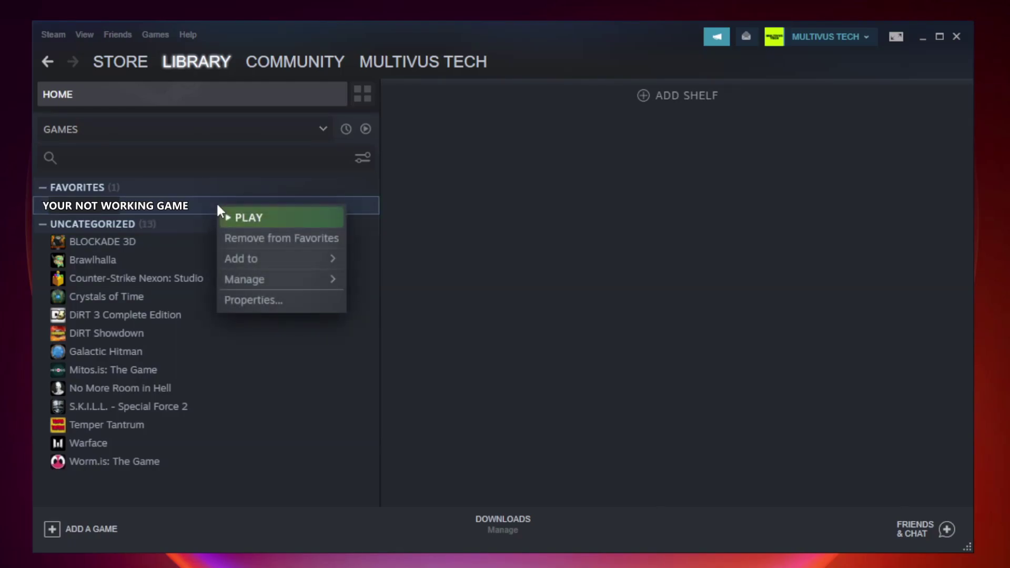
{"action": "left_click", "coordinate": [279, 299]}
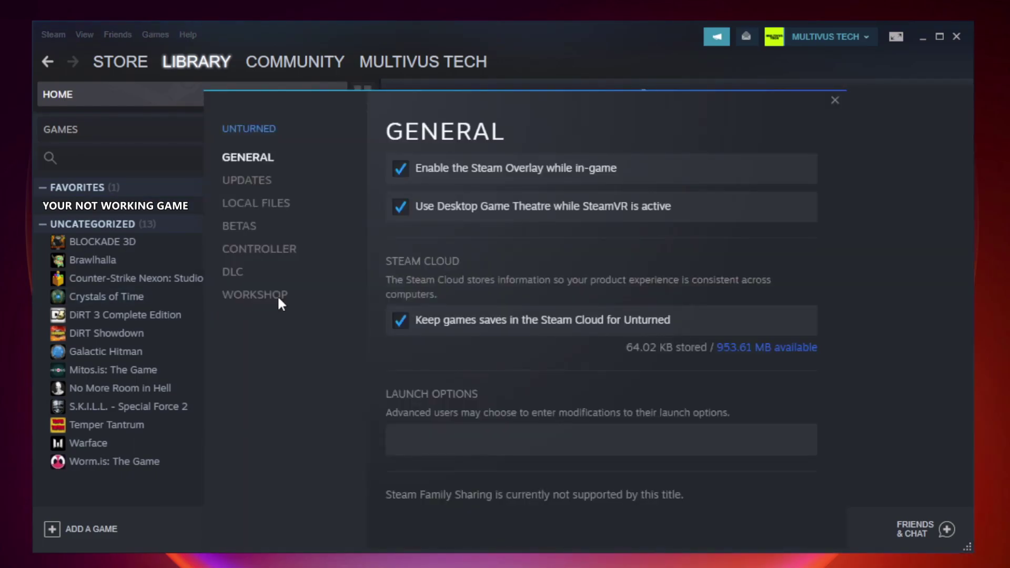
{"action": "left_click", "coordinate": [269, 213]}
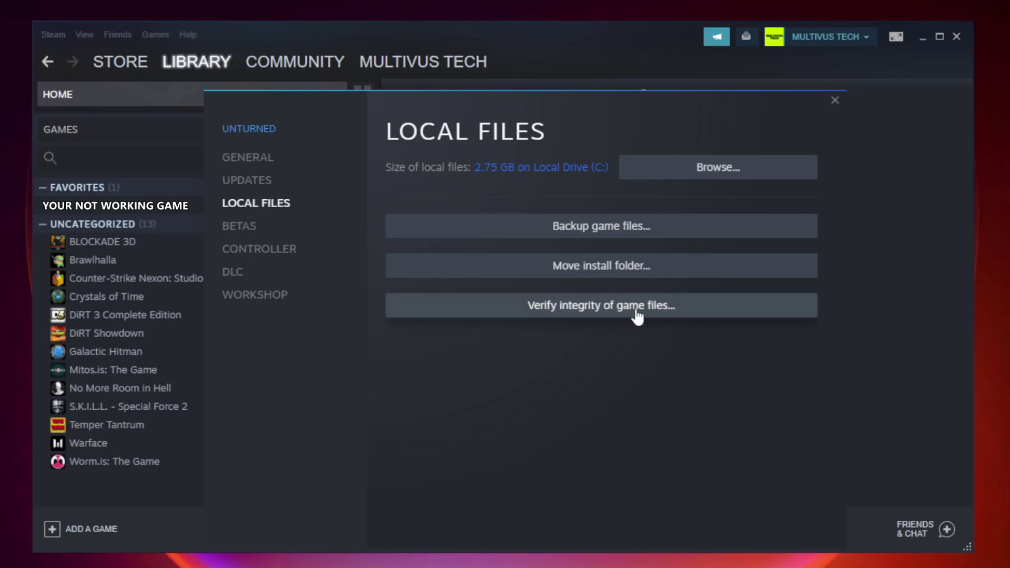
{"action": "left_click", "coordinate": [611, 316]}
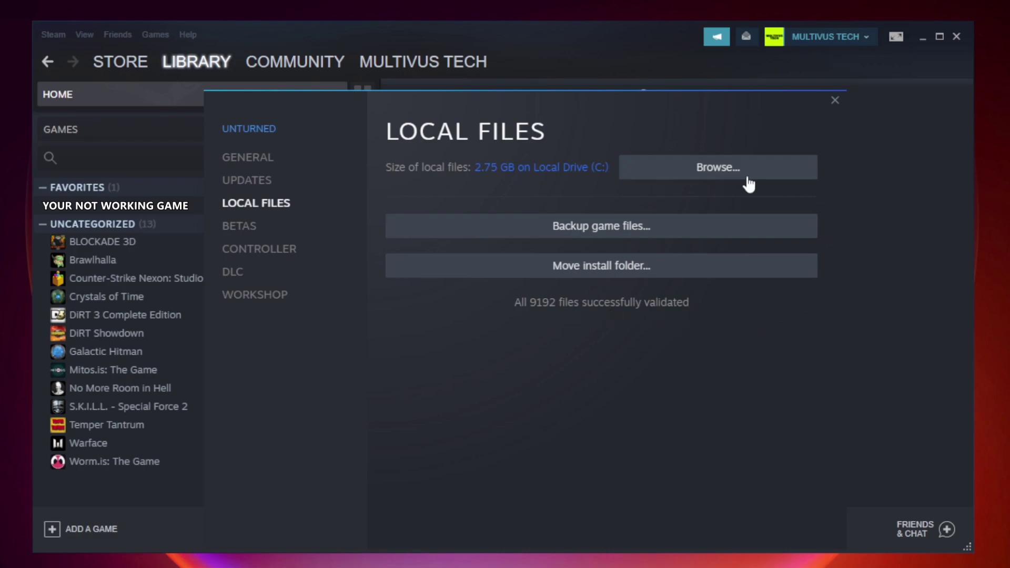
Open the game's install folder and bring up the YOUR NOT WORKING GAME shortcut's Properties
{"action": "left_click", "coordinate": [721, 181]}
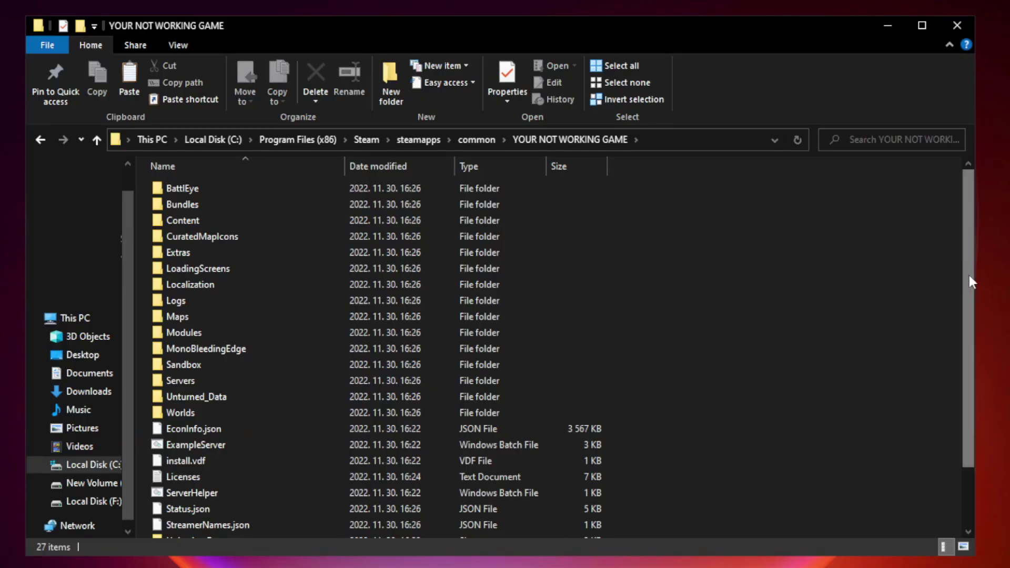
{"action": "left_click_drag", "start_coordinate": [970, 276], "coordinate": [970, 364]}
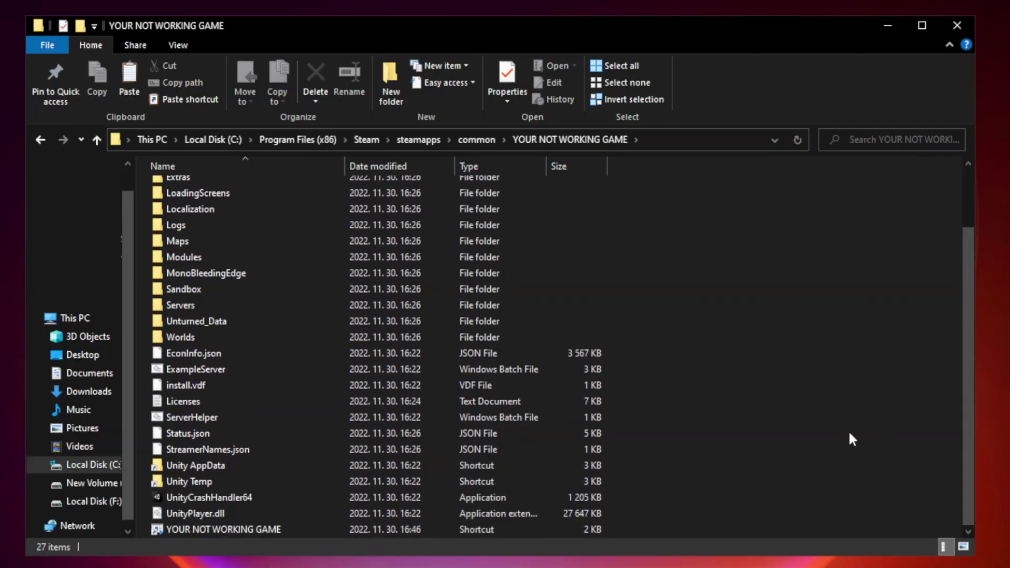
{"action": "left_click", "coordinate": [402, 529]}
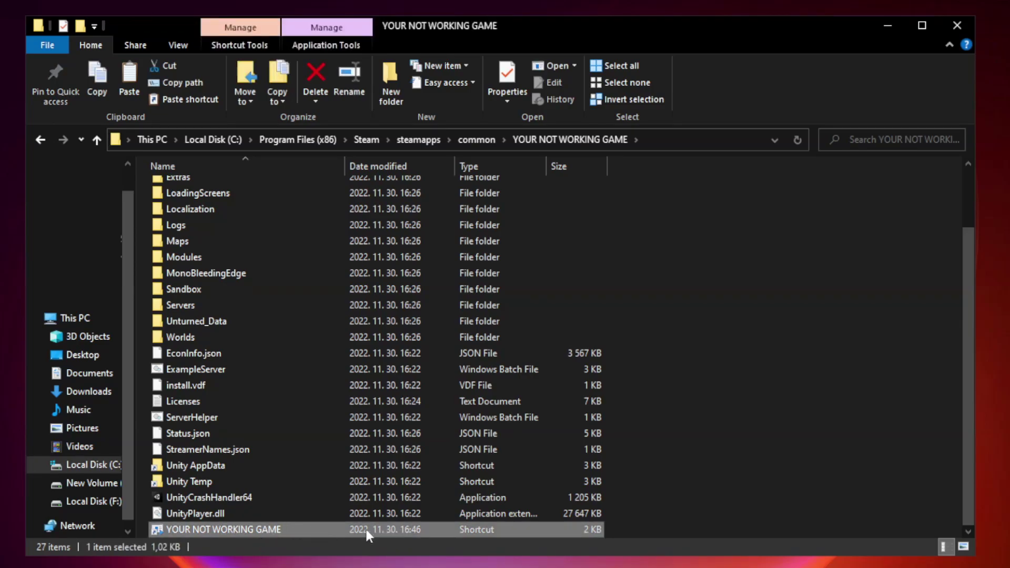
{"action": "right_click", "coordinate": [342, 529]}
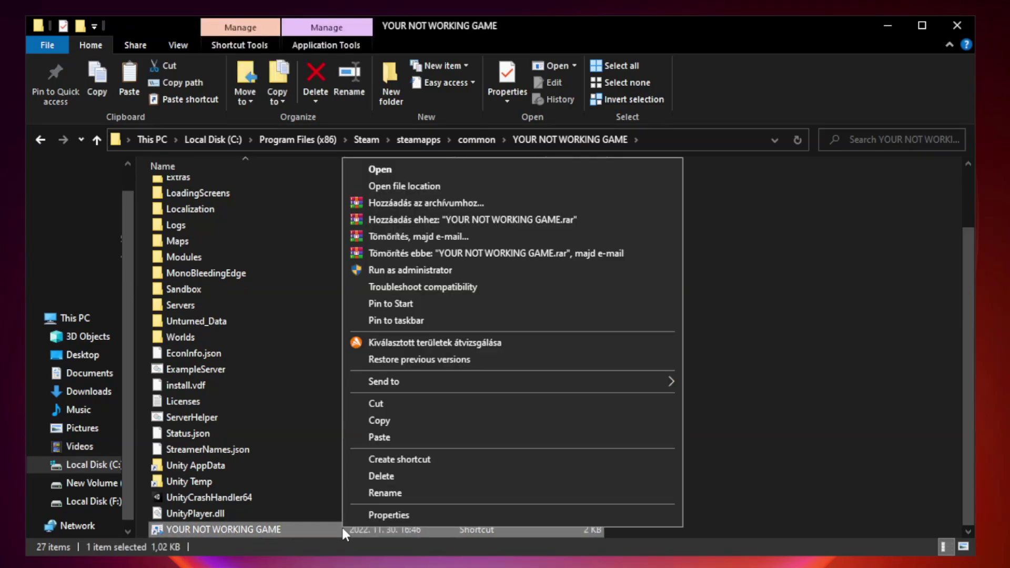
{"action": "left_click", "coordinate": [509, 517]}
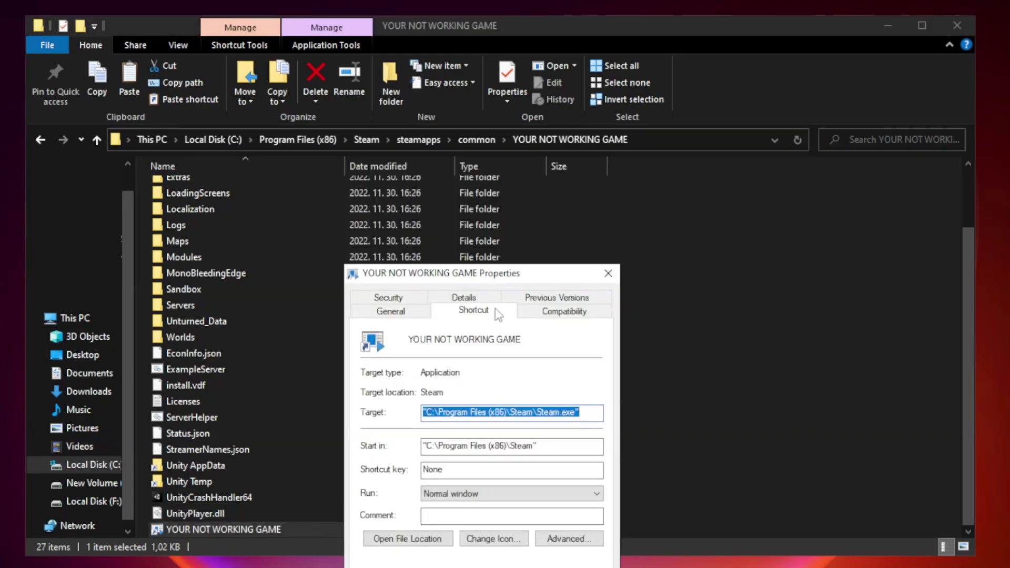
{"action": "left_click_drag", "start_coordinate": [502, 279], "coordinate": [501, 117]}
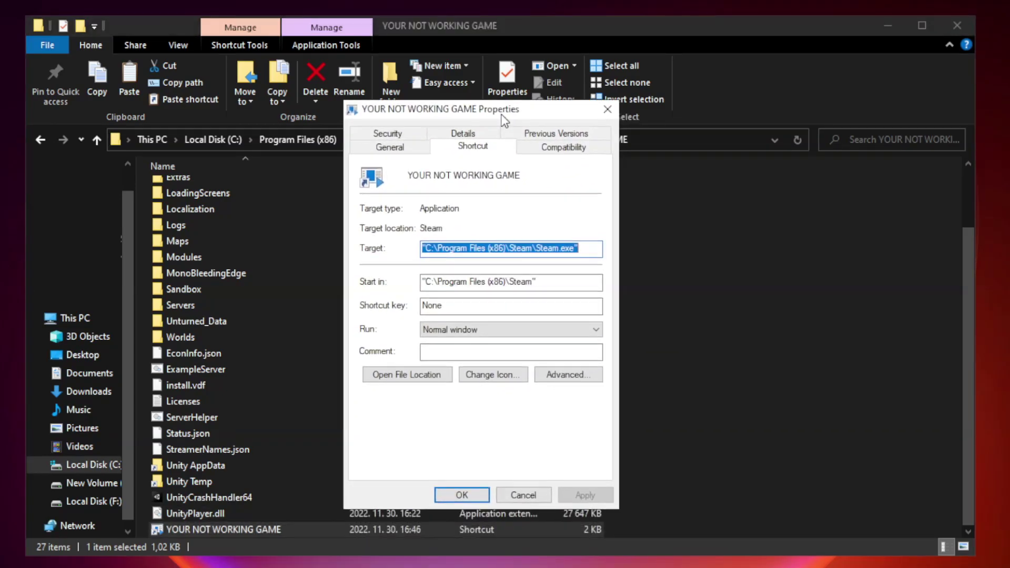
Set the shortcut to Windows 8 compatibility, fullscreen optimizations off, run as administrator; apply and OK
{"action": "left_click", "coordinate": [563, 150]}
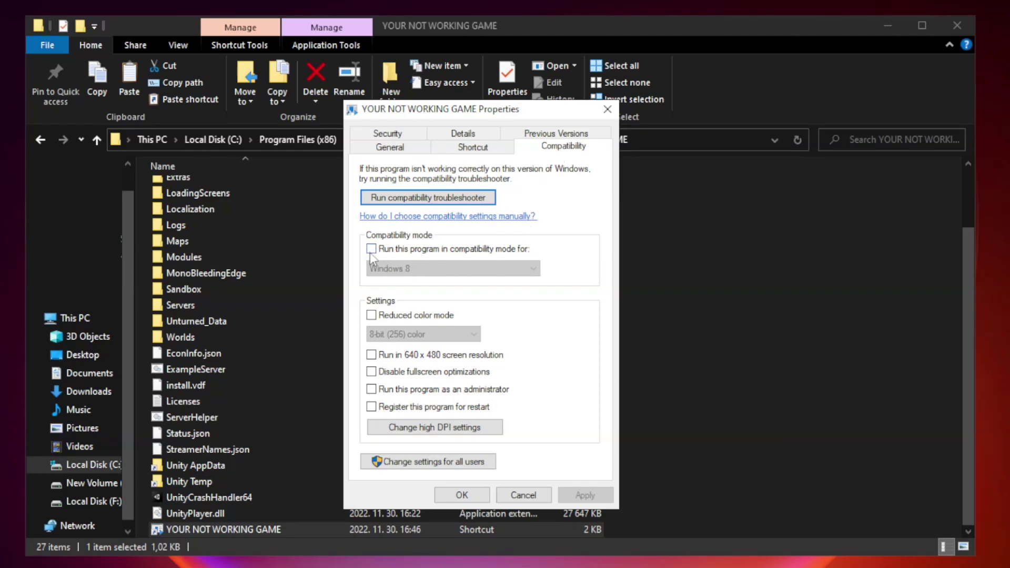
{"action": "left_click", "coordinate": [401, 250]}
{"action": "left_click", "coordinate": [413, 269]}
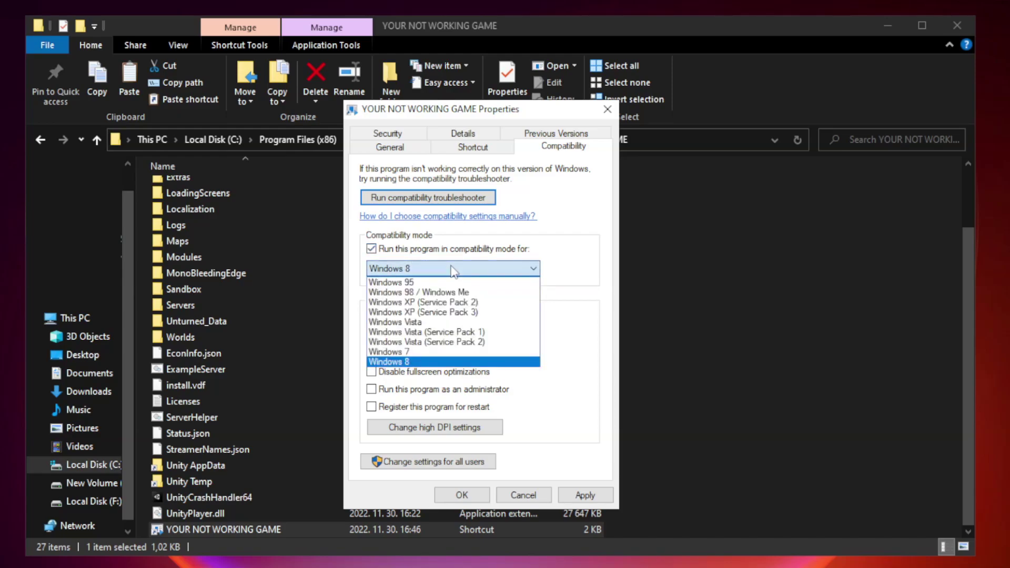
{"action": "left_click", "coordinate": [428, 362]}
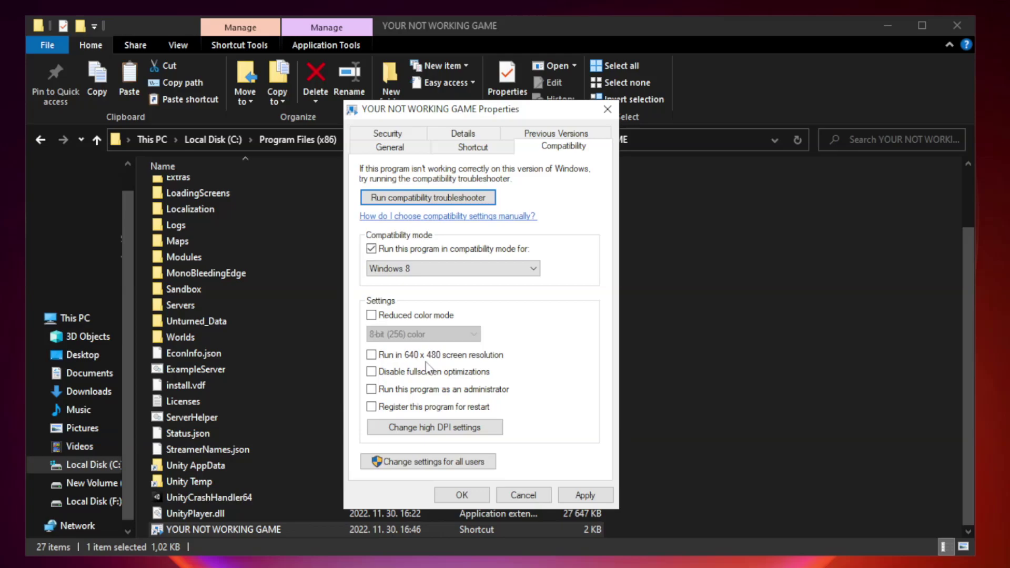
{"action": "left_click", "coordinate": [396, 379]}
{"action": "left_click", "coordinate": [397, 391]}
{"action": "left_click", "coordinate": [583, 497]}
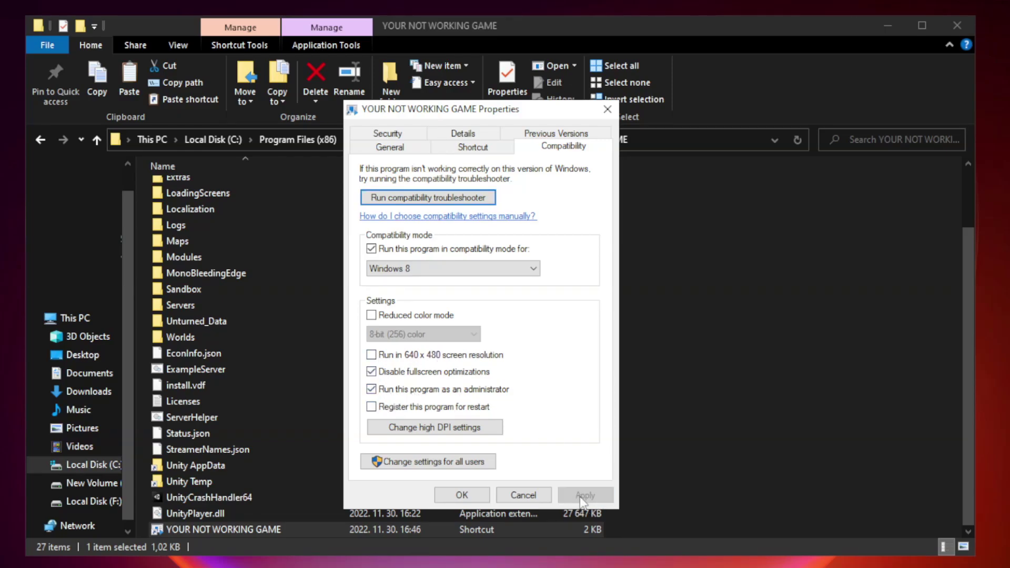
{"action": "left_click", "coordinate": [461, 496]}
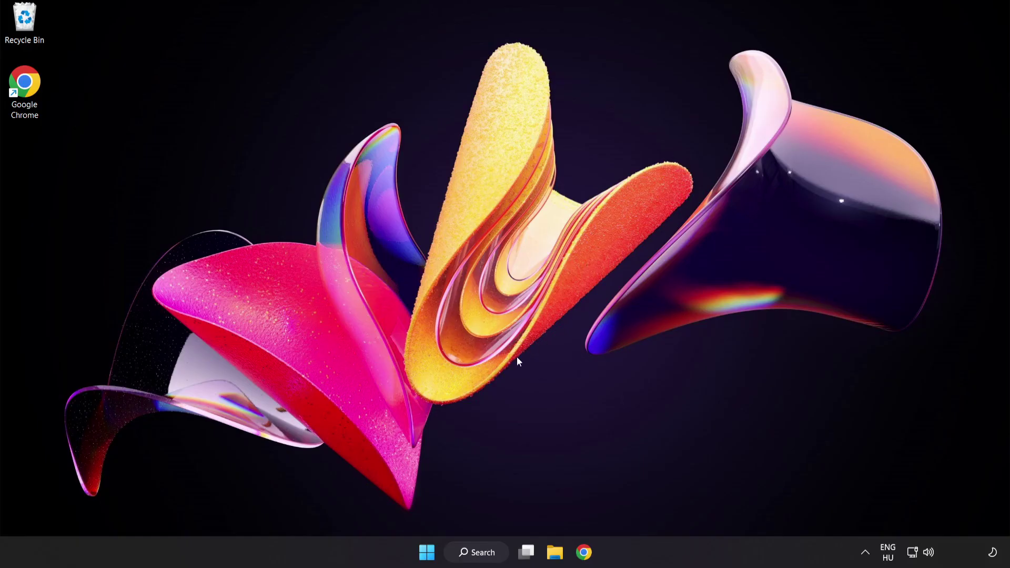
Bring up the Win+X quick menu from the Start button
{"action": "right_click", "coordinate": [431, 556]}
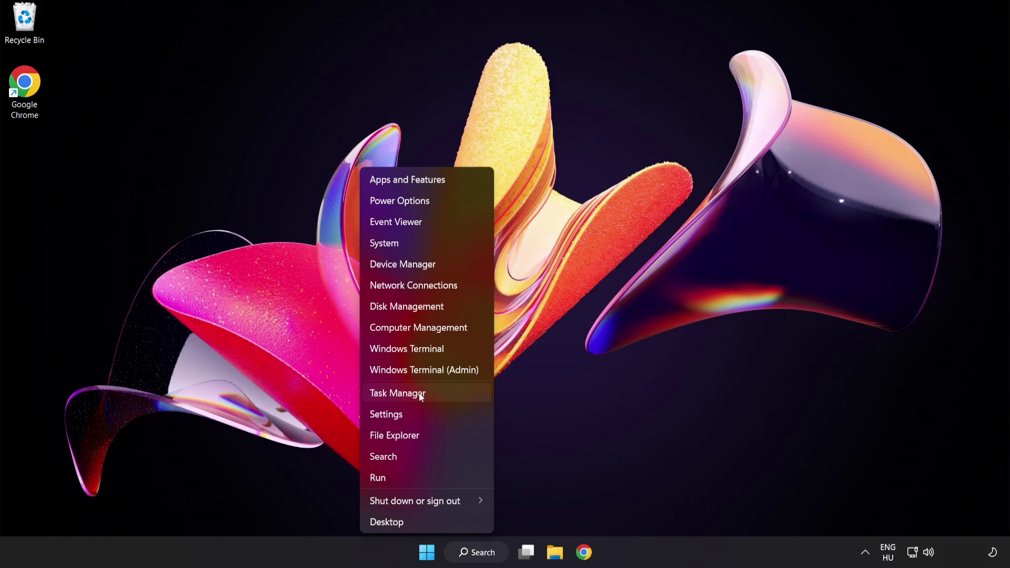
Disable Cortana, Phone Link, Terminal and Windows Security notification icon at startup in Task Manager, then close it
{"action": "left_click", "coordinate": [437, 393]}
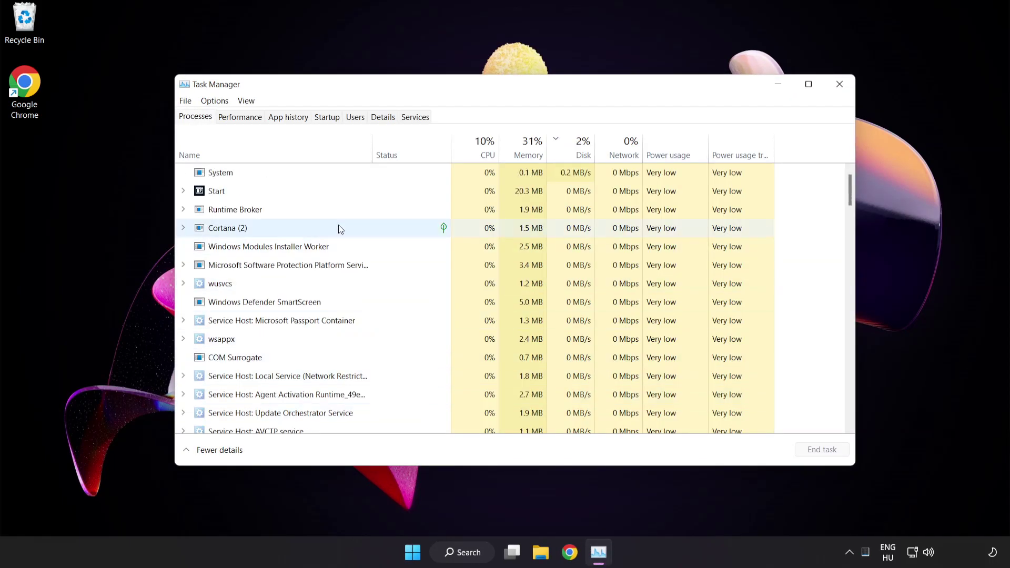
{"action": "left_click", "coordinate": [335, 122]}
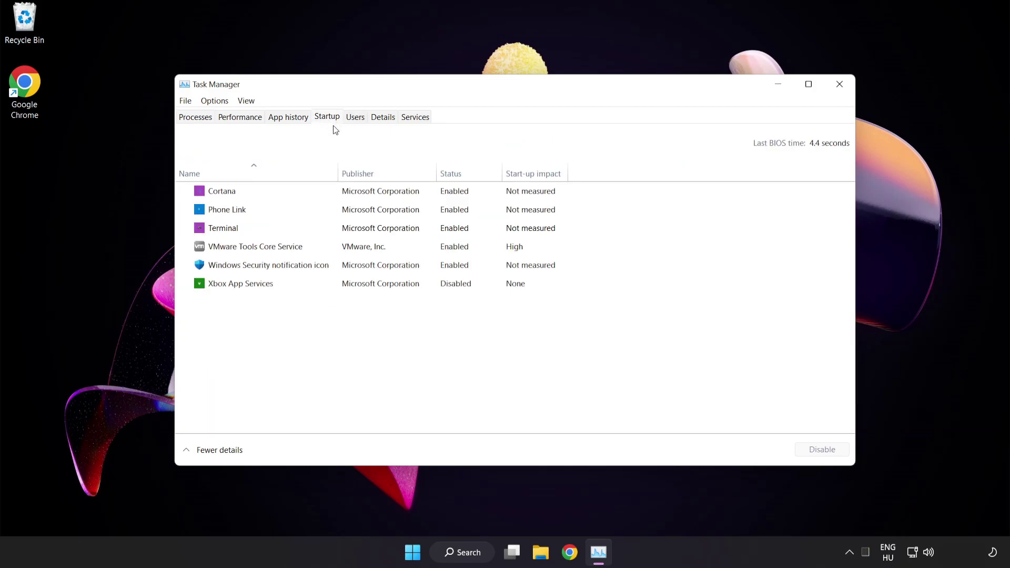
{"action": "left_click", "coordinate": [334, 195]}
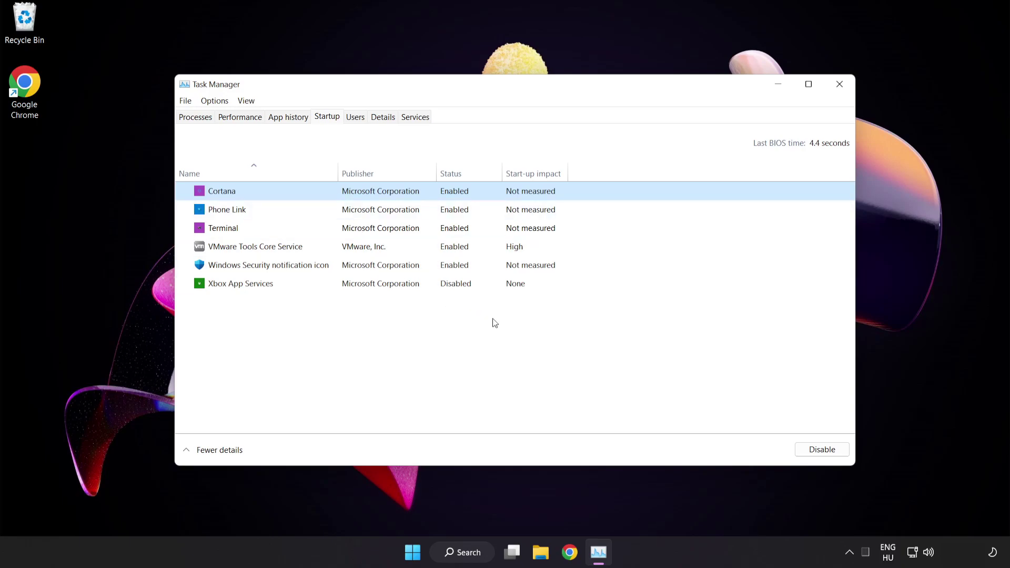
{"action": "left_click", "coordinate": [827, 454]}
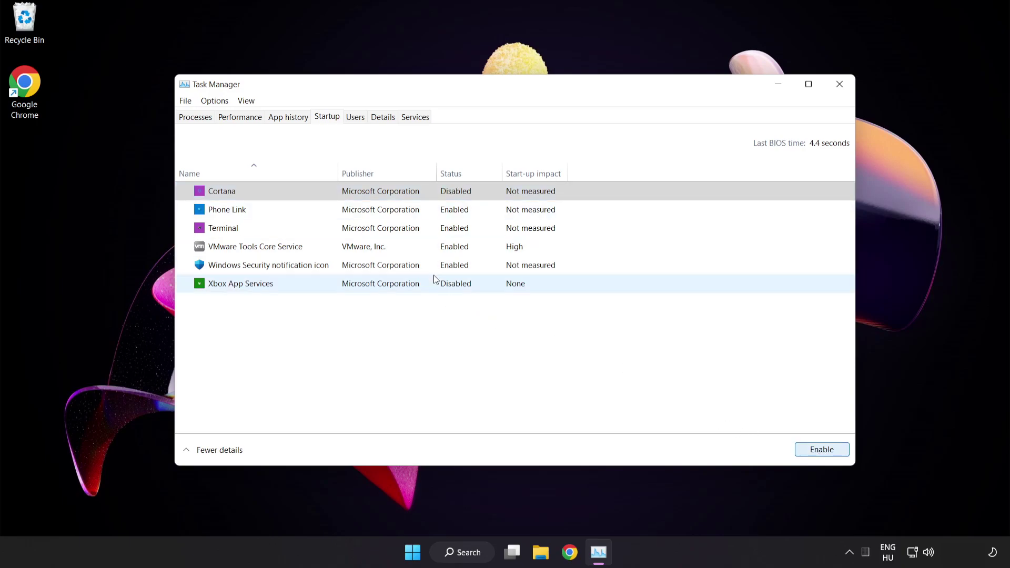
{"action": "left_click", "coordinate": [313, 209]}
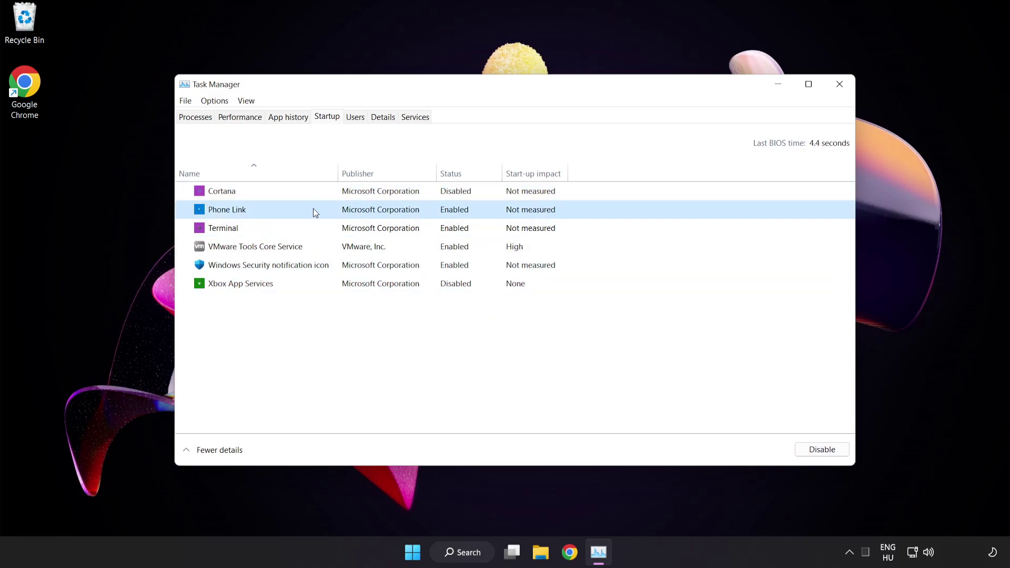
{"action": "left_click", "coordinate": [819, 458]}
{"action": "left_click", "coordinate": [345, 234]}
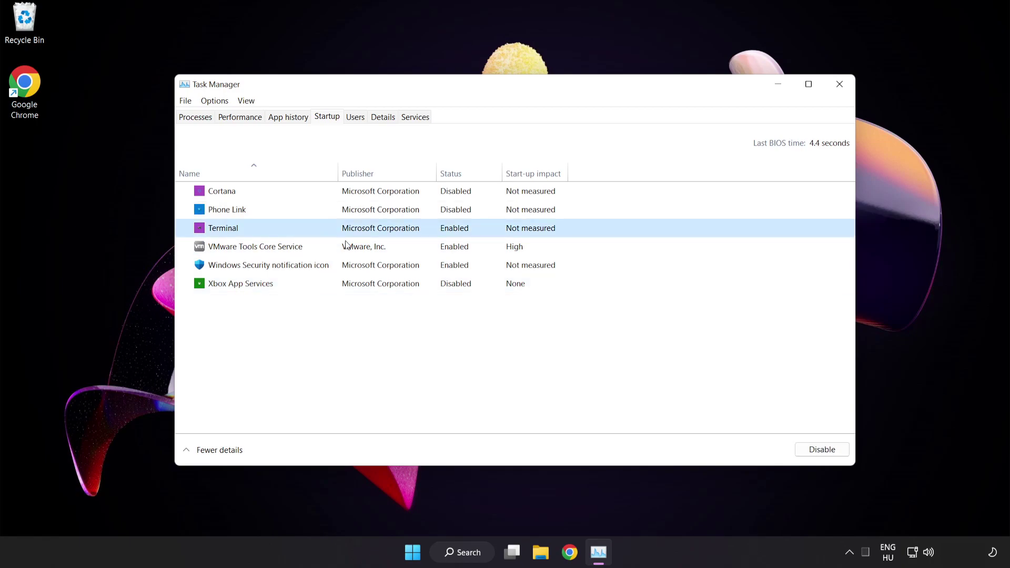
{"action": "left_click", "coordinate": [805, 449]}
{"action": "left_click", "coordinate": [346, 269]}
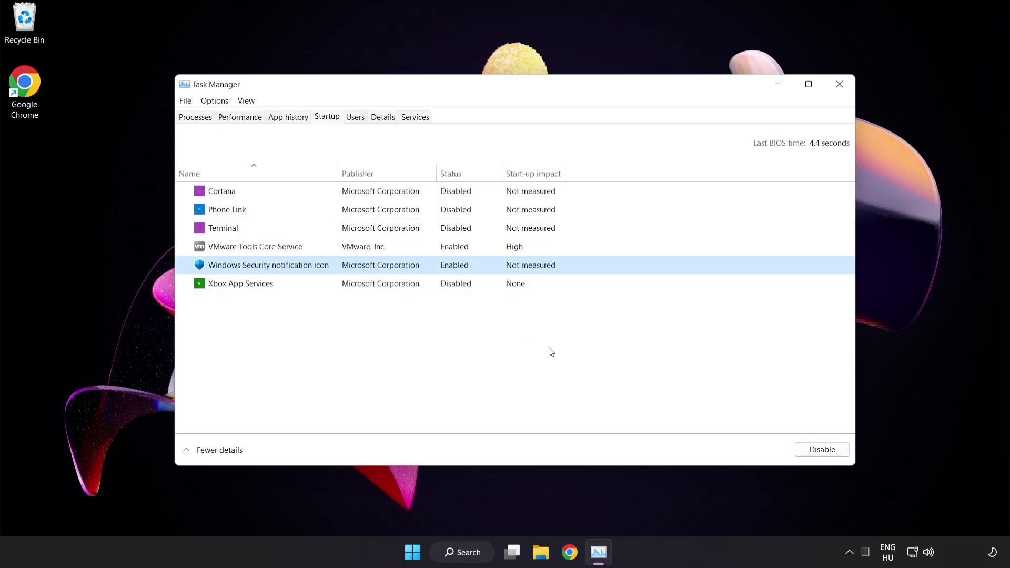
{"action": "left_click", "coordinate": [813, 451]}
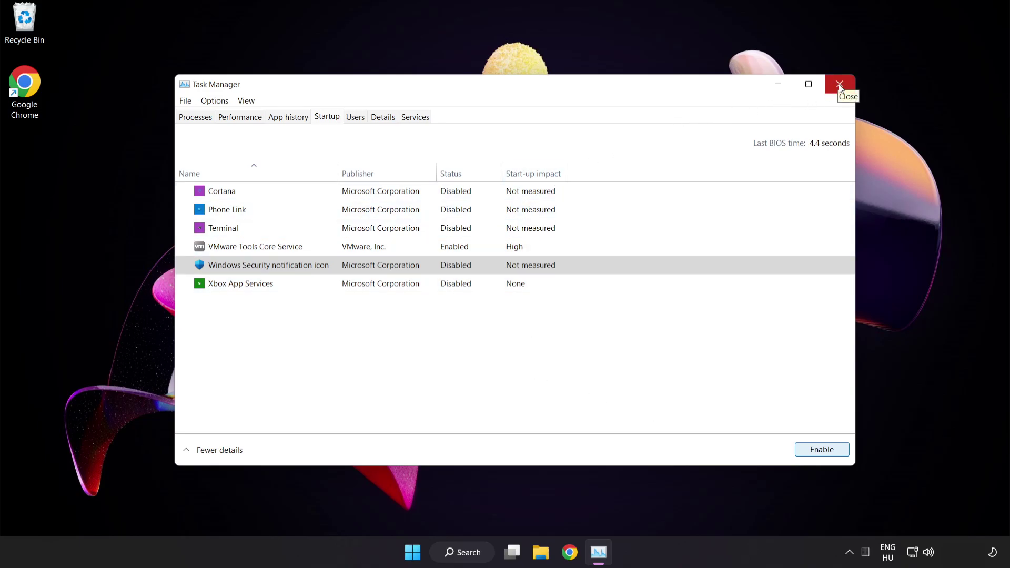
{"action": "left_click", "coordinate": [840, 85]}
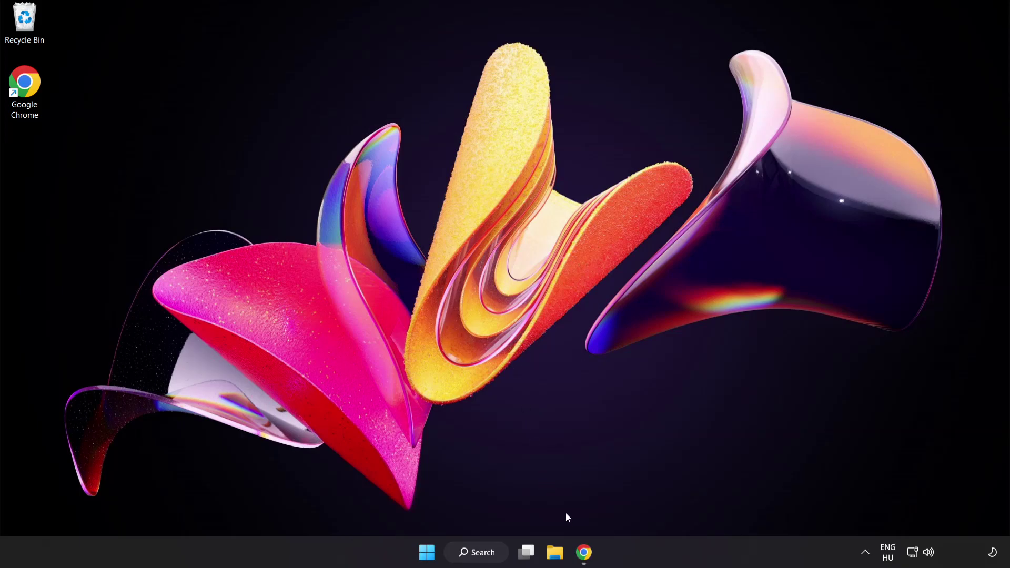
Return to Chrome's DirectX page and download the web installer as dxwebsetup (1).exe
{"action": "left_click", "coordinate": [584, 554]}
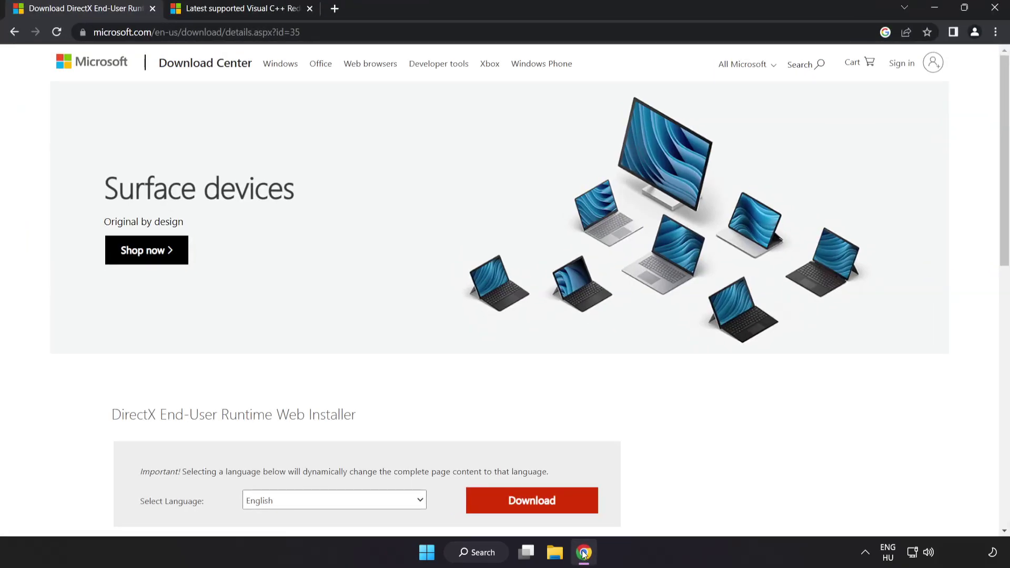
{"action": "left_click", "coordinate": [332, 32]}
{"action": "left_click", "coordinate": [400, 30]}
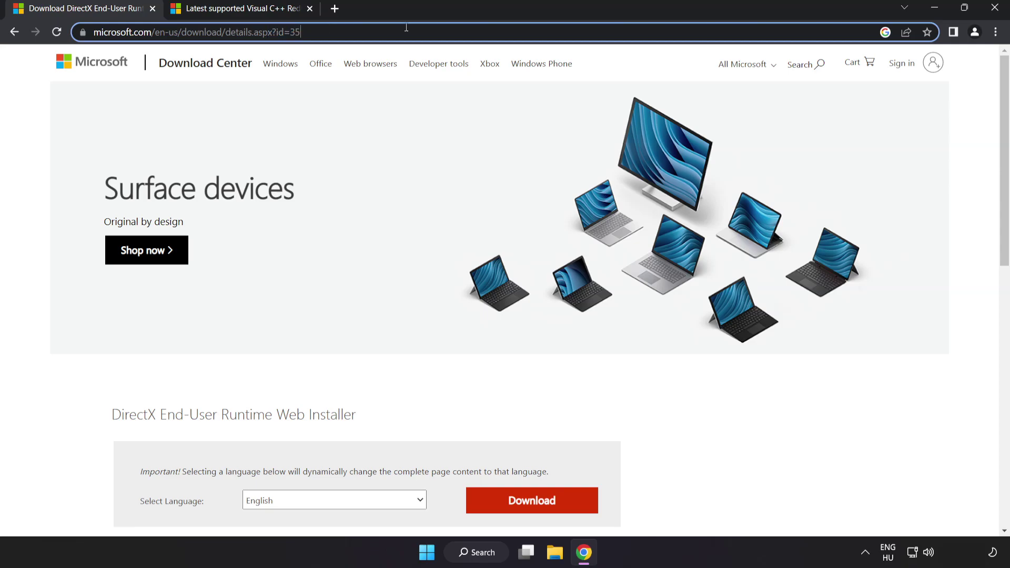
{"action": "left_click", "coordinate": [706, 428]}
{"action": "scroll", "coordinate": [703, 424], "scroll_direction": "down", "scroll_amount": 2}
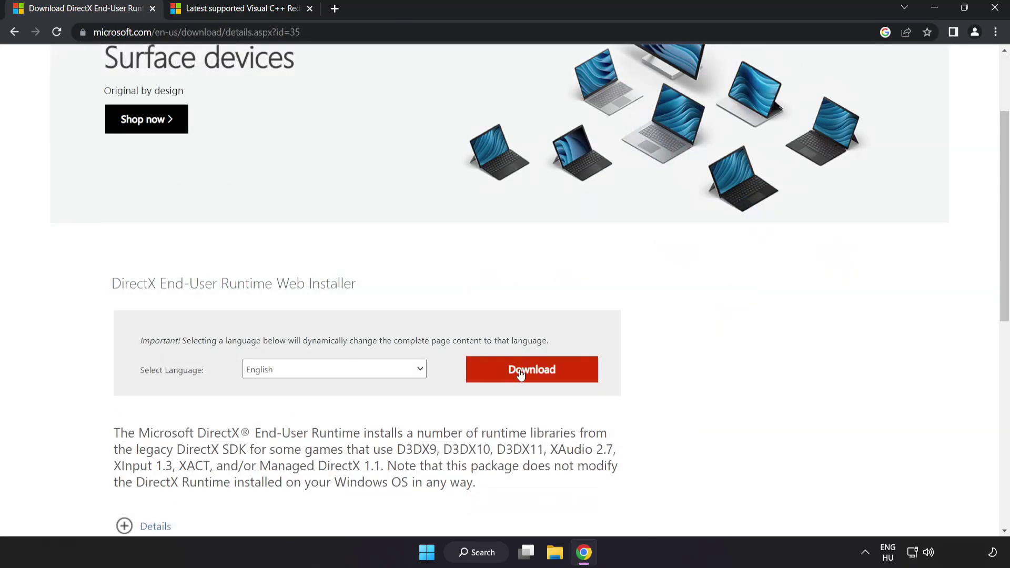
{"action": "left_click", "coordinate": [545, 380]}
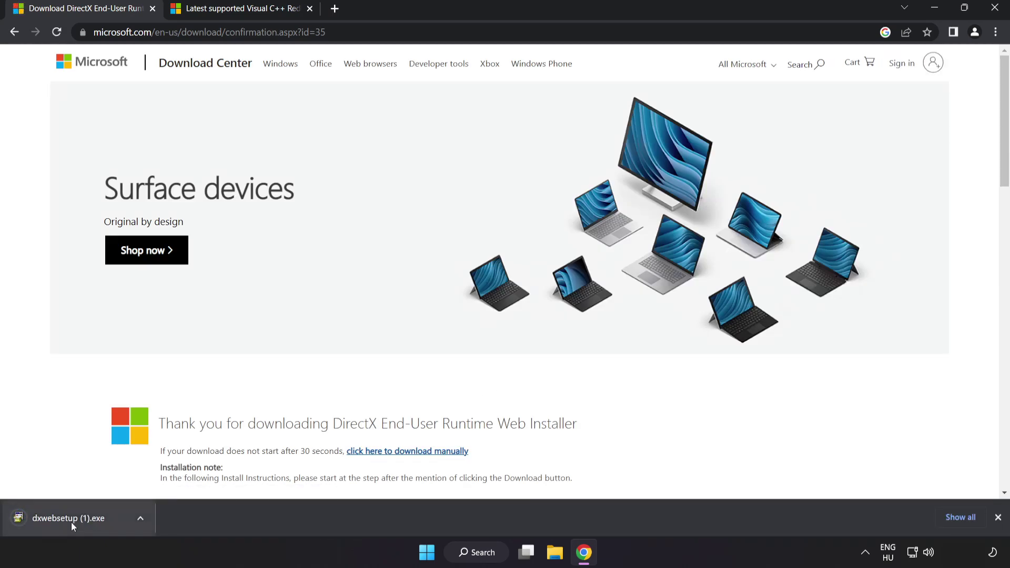
Run dxwebsetup (1).exe, accept the license, decline the Bing Bar, and install DirectX to completion
{"action": "left_click", "coordinate": [84, 519]}
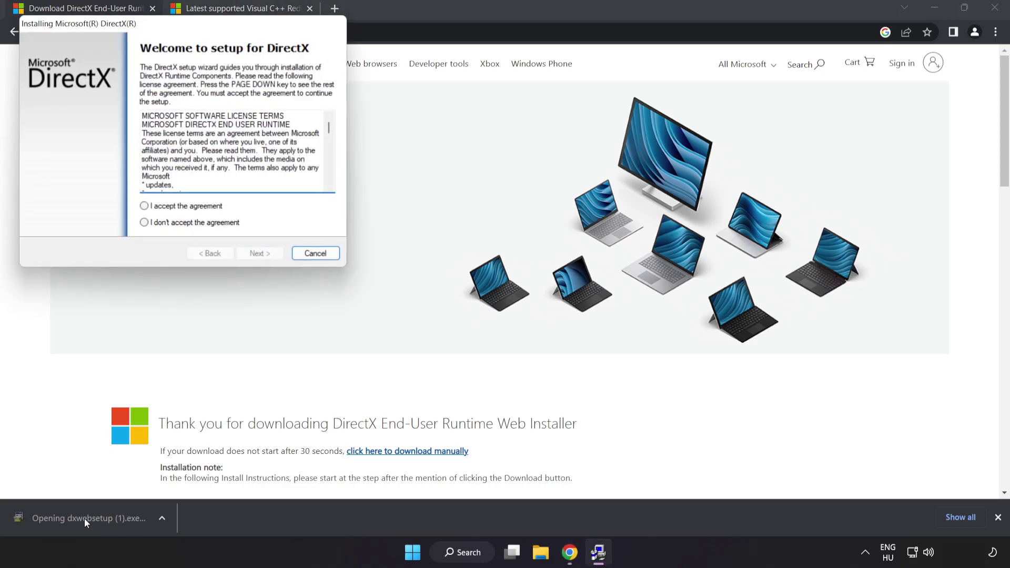
{"action": "left_click_drag", "start_coordinate": [152, 25], "coordinate": [461, 134]}
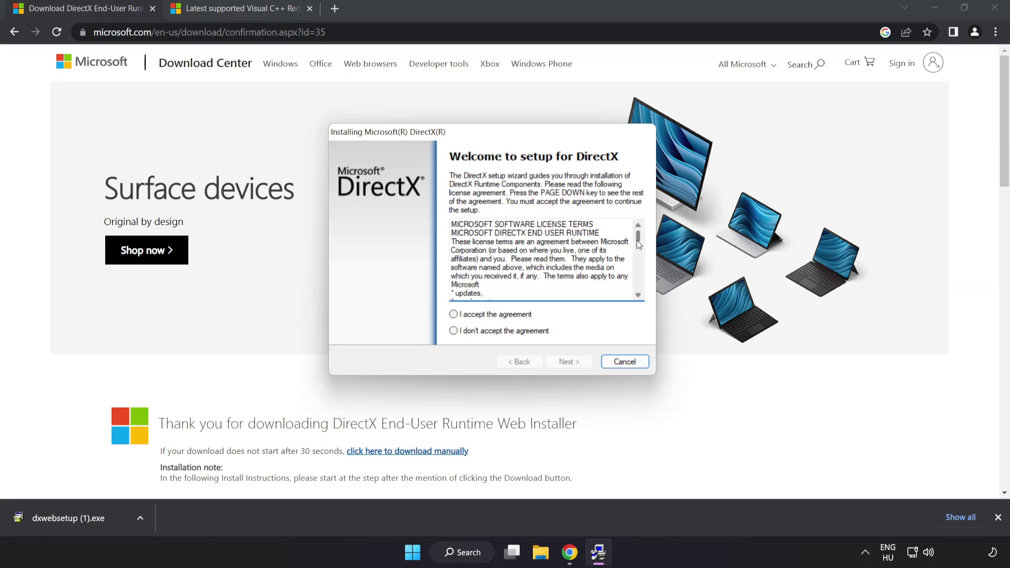
{"action": "left_click_drag", "start_coordinate": [638, 244], "coordinate": [645, 296]}
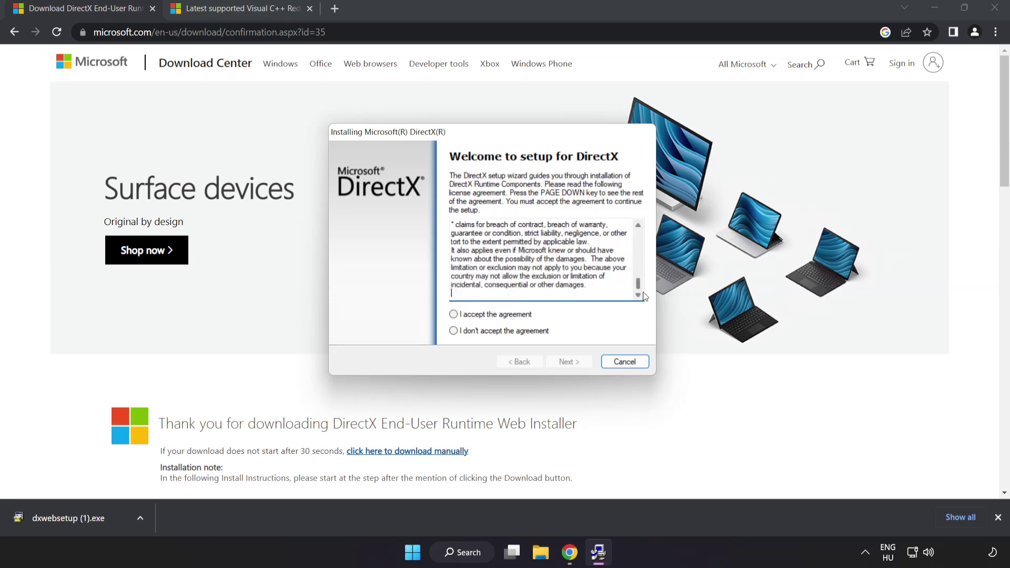
{"action": "left_click", "coordinate": [472, 317]}
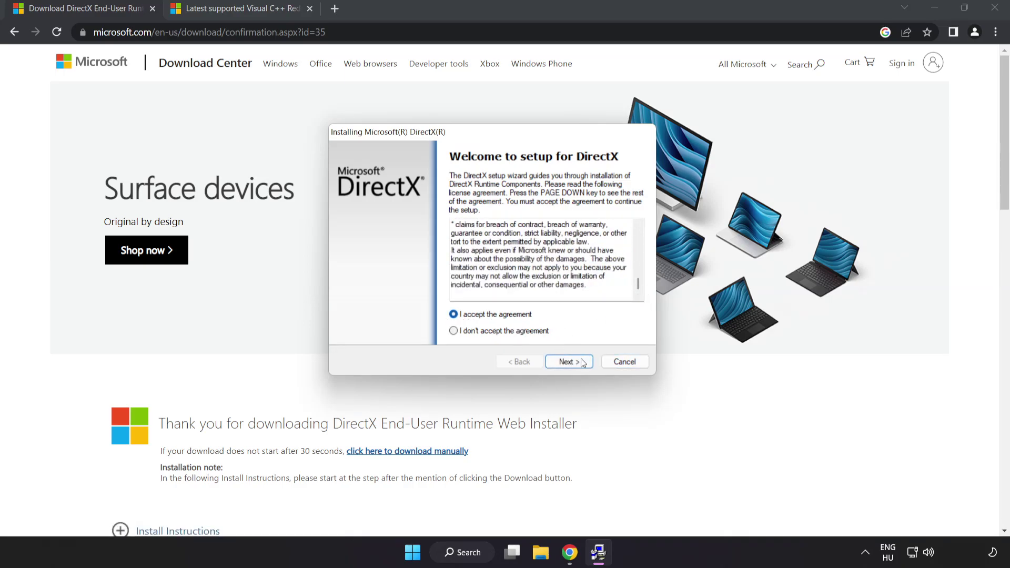
{"action": "left_click", "coordinate": [569, 363]}
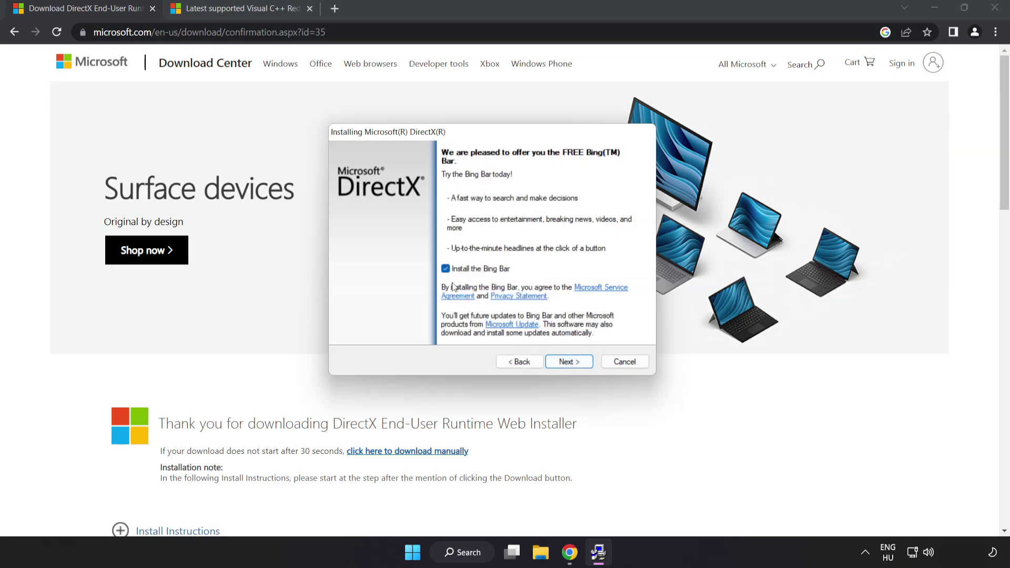
{"action": "left_click", "coordinate": [447, 270]}
{"action": "left_click", "coordinate": [573, 362]}
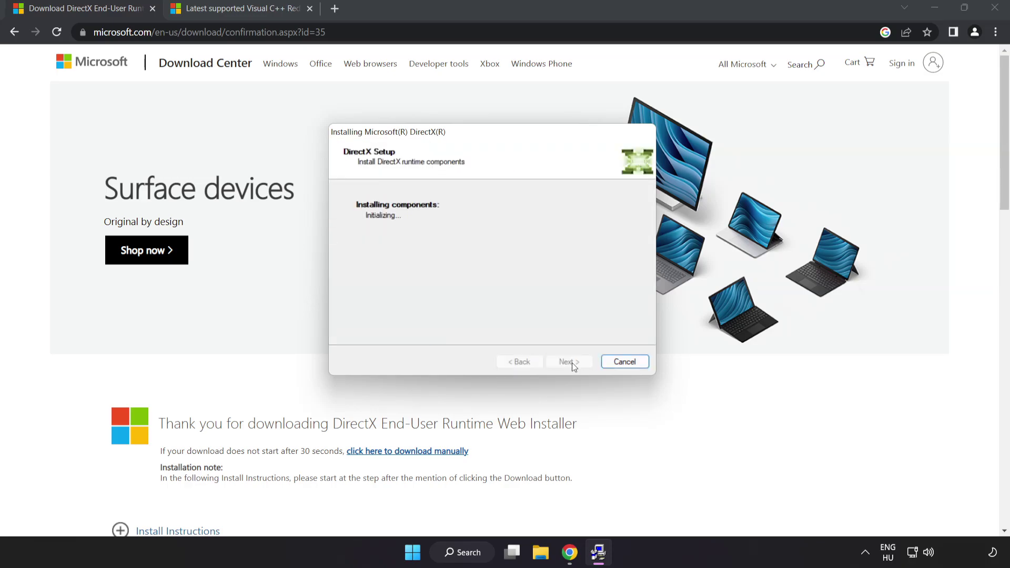
{"action": "left_click", "coordinate": [569, 363]}
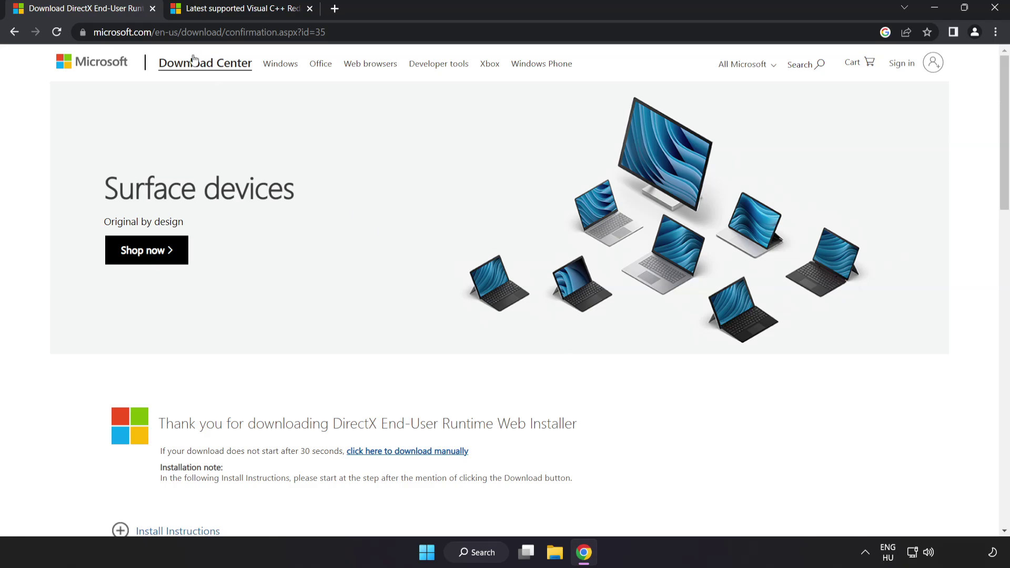
Close the DirectX tab and scroll to the Visual Studio 2015–2022 redistributable table
{"action": "left_click", "coordinate": [153, 8]}
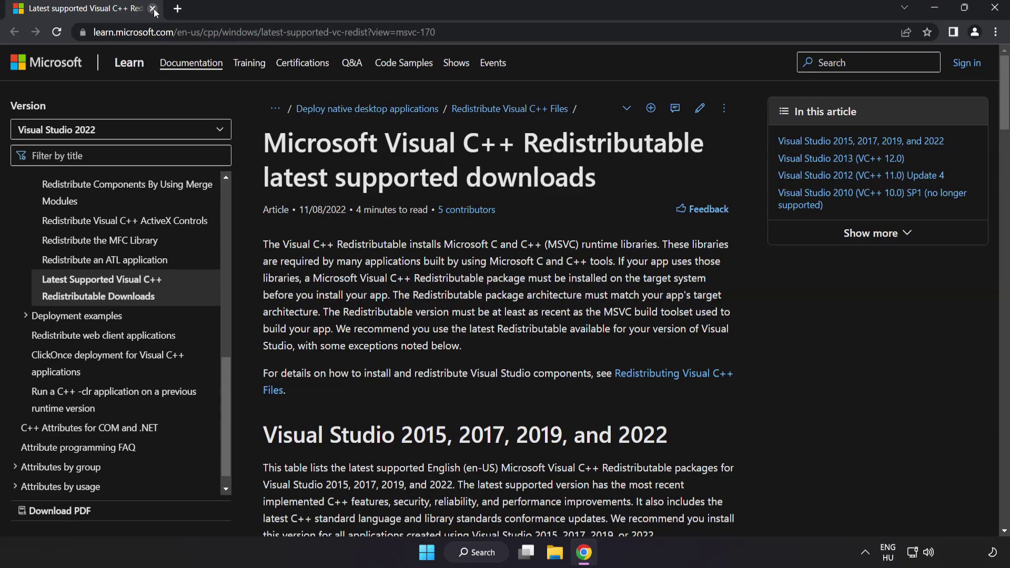
{"action": "left_click", "coordinate": [481, 31]}
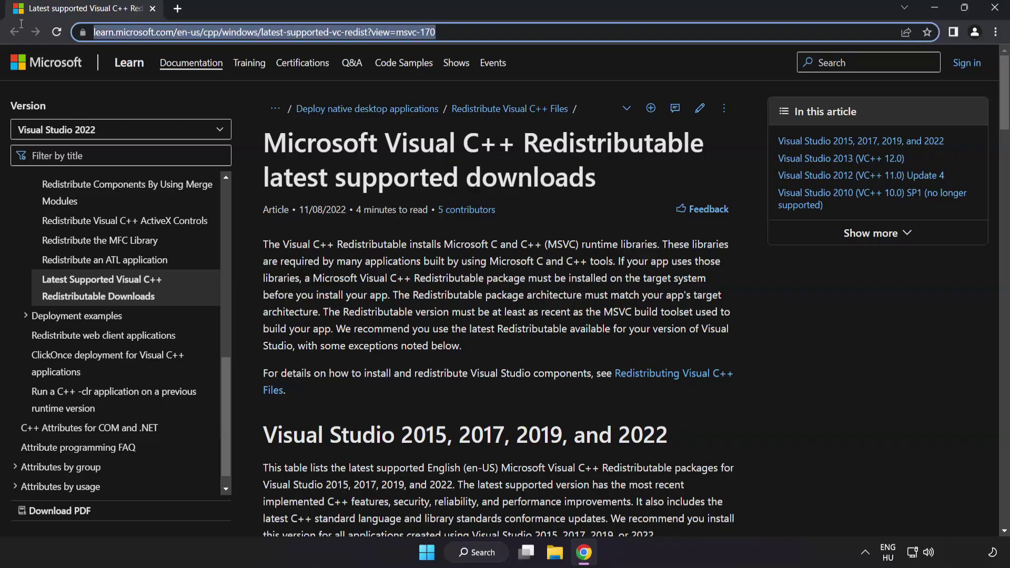
{"action": "left_click", "coordinate": [481, 31]}
{"action": "left_click", "coordinate": [507, 155]}
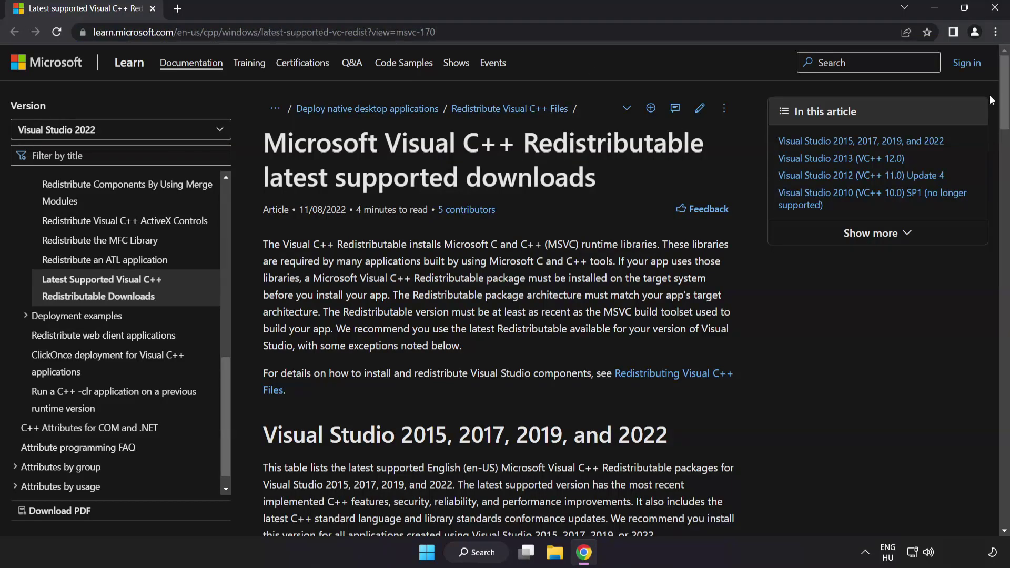
{"action": "left_click_drag", "start_coordinate": [1002, 99], "coordinate": [1000, 156]}
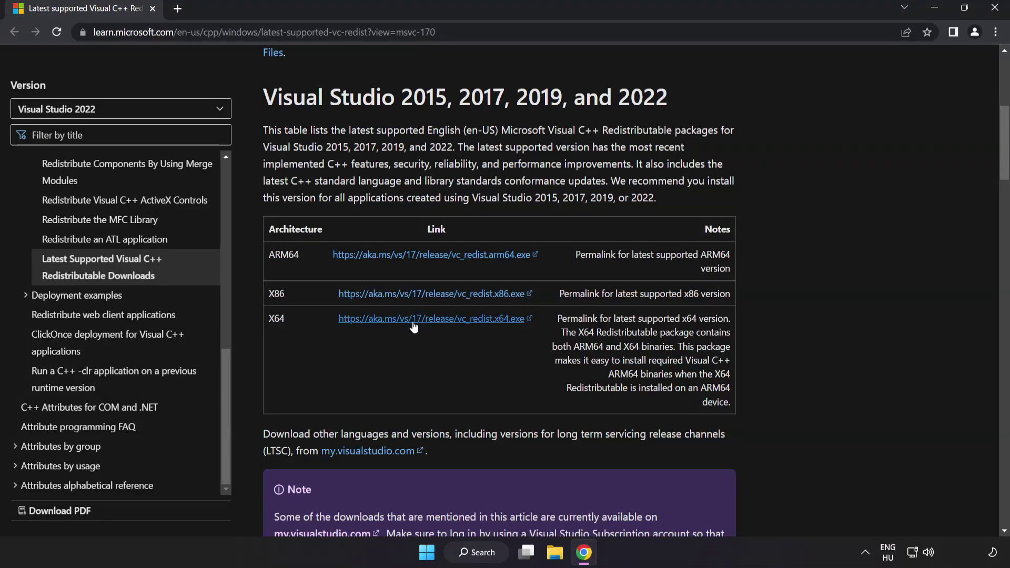
Download the ARM64, x86 and x64 Visual C++ Redistributable installers
{"action": "left_click", "coordinate": [418, 258]}
{"action": "left_click", "coordinate": [431, 295]}
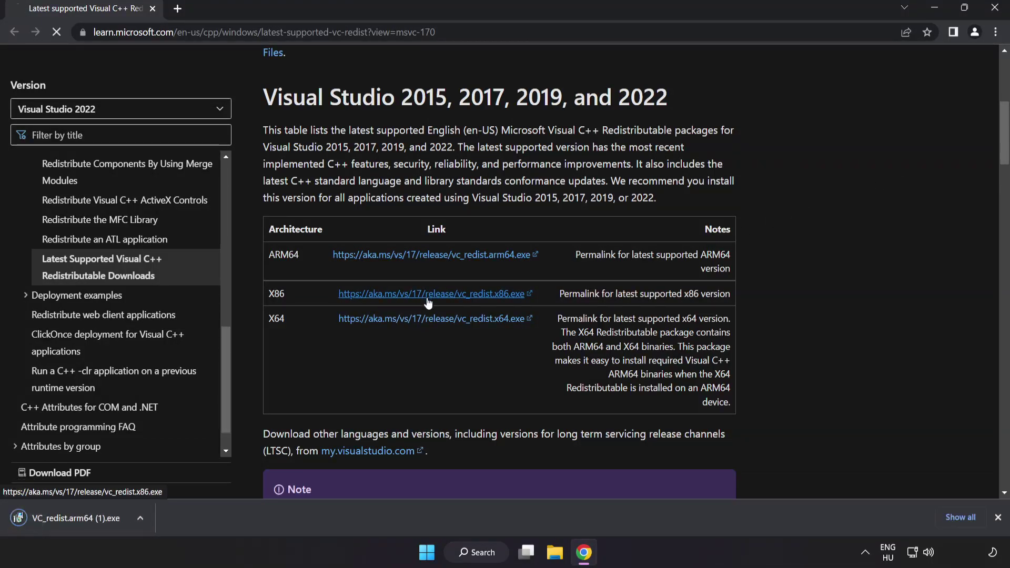
{"action": "left_click", "coordinate": [436, 324]}
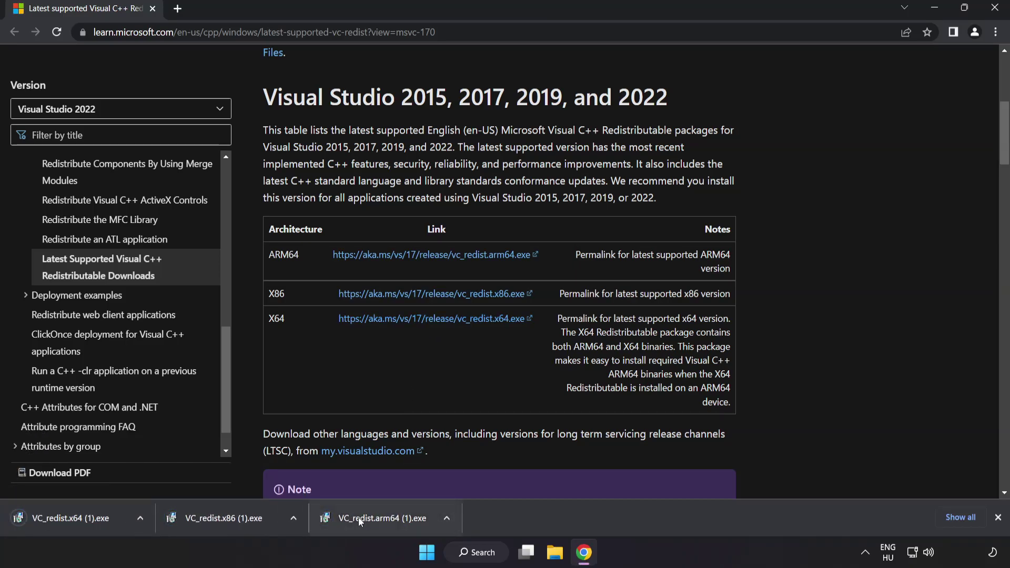
Run the ARM64 vc_redist installer, accept the license and install, then dismiss the failure
{"action": "left_click", "coordinate": [380, 519]}
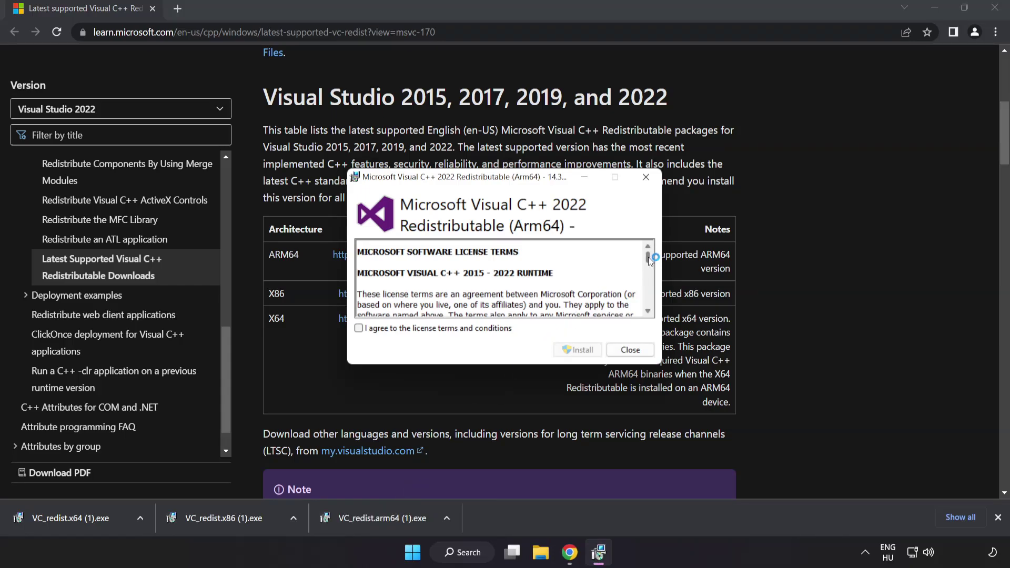
{"action": "left_click_drag", "start_coordinate": [649, 257], "coordinate": [649, 308]}
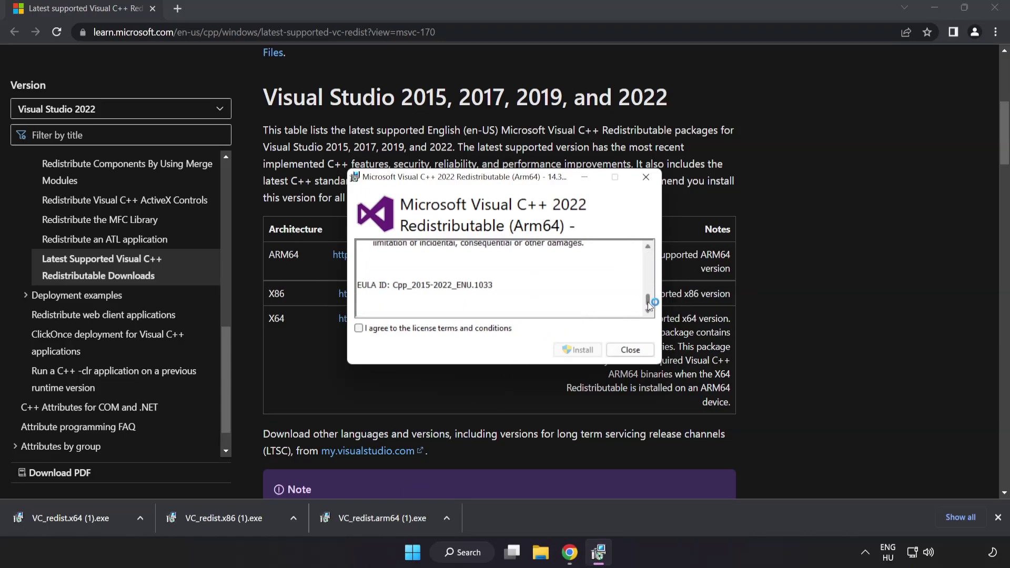
{"action": "left_click", "coordinate": [359, 328]}
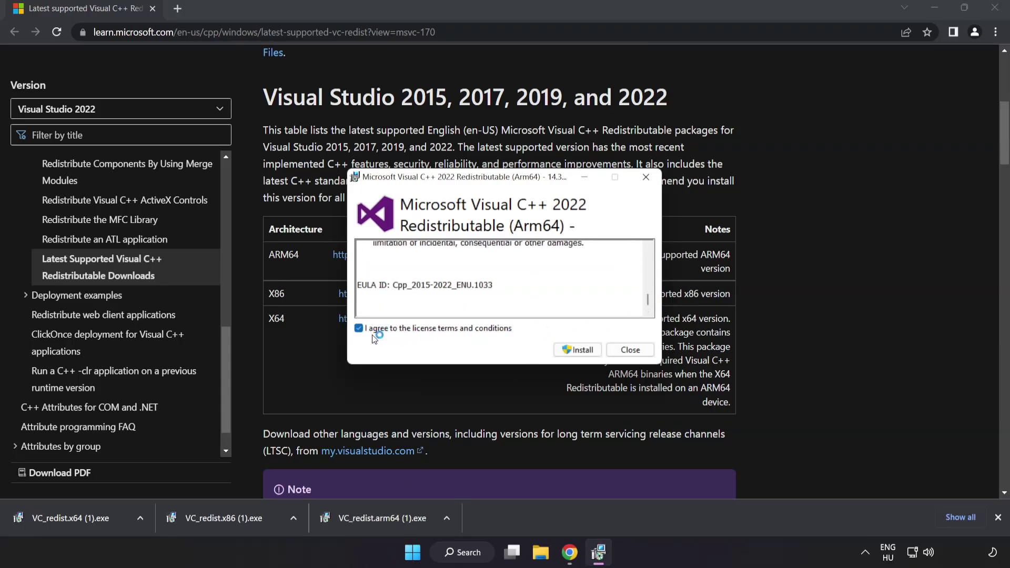
{"action": "left_click", "coordinate": [576, 350]}
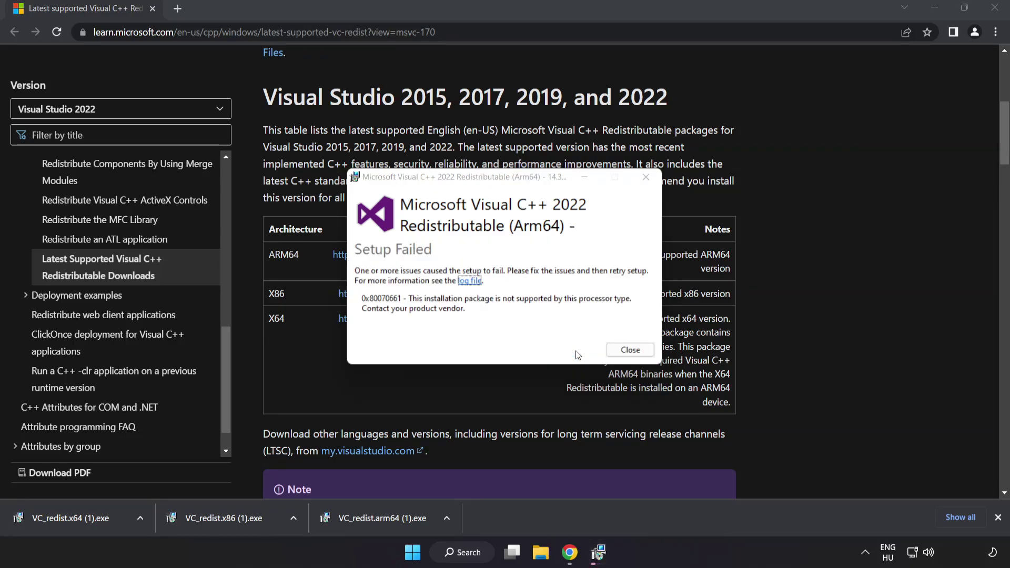
{"action": "left_click", "coordinate": [630, 349]}
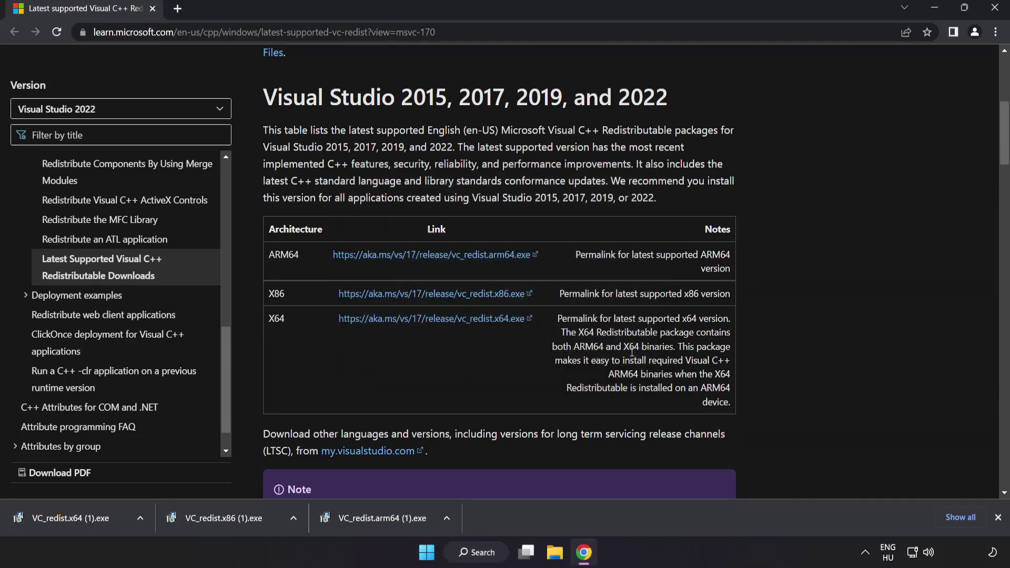
Install the x86 redistributable successfully, attempt x64 (fails), then close Chrome
{"action": "left_click", "coordinate": [227, 519]}
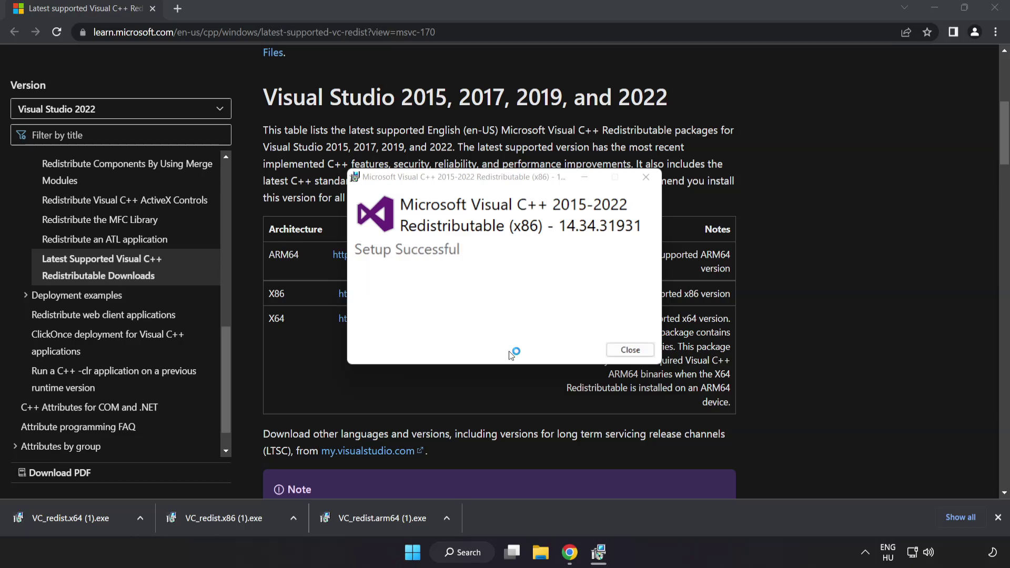
{"action": "left_click", "coordinate": [629, 350]}
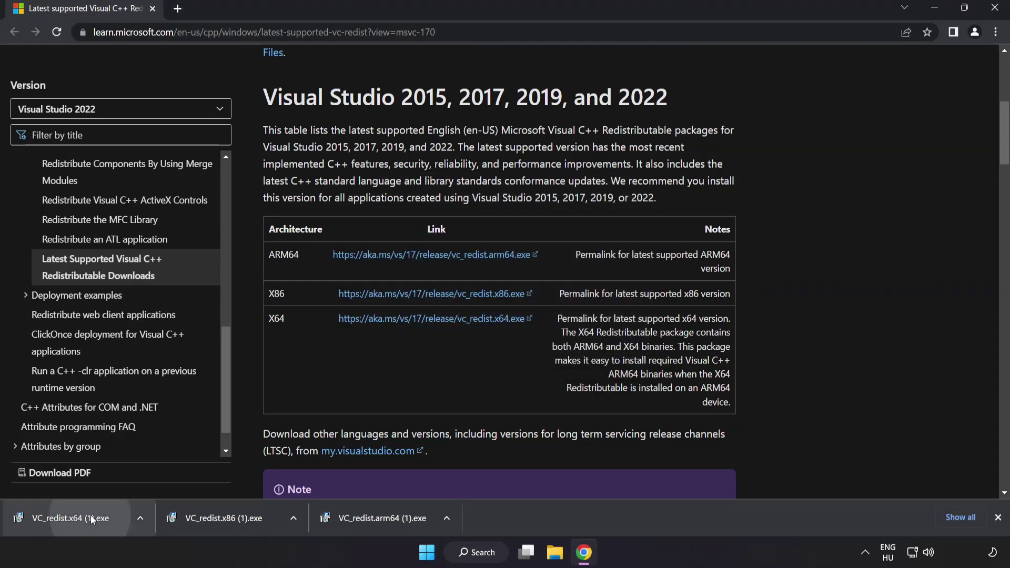
{"action": "left_click", "coordinate": [91, 518]}
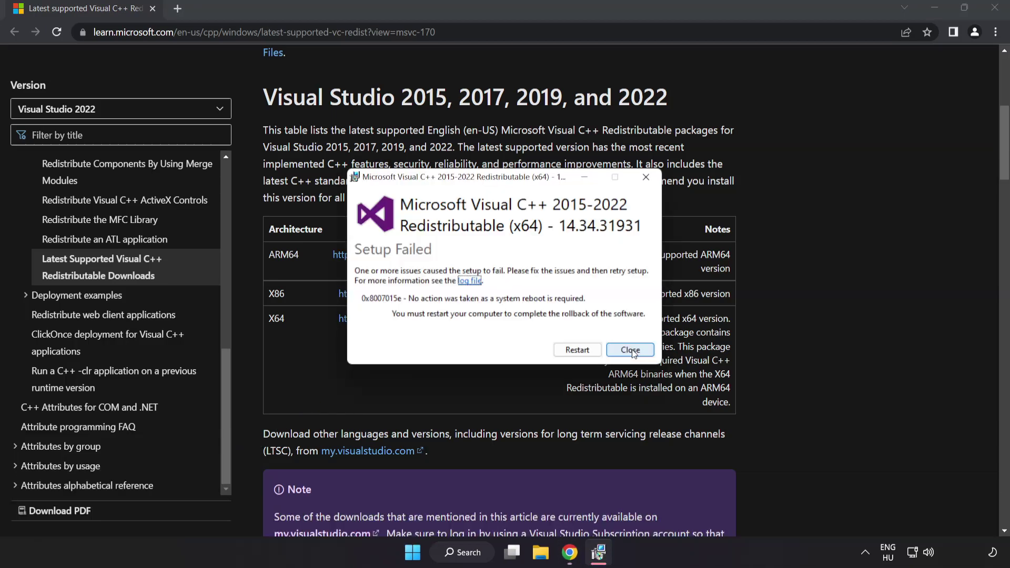
{"action": "left_click", "coordinate": [630, 350]}
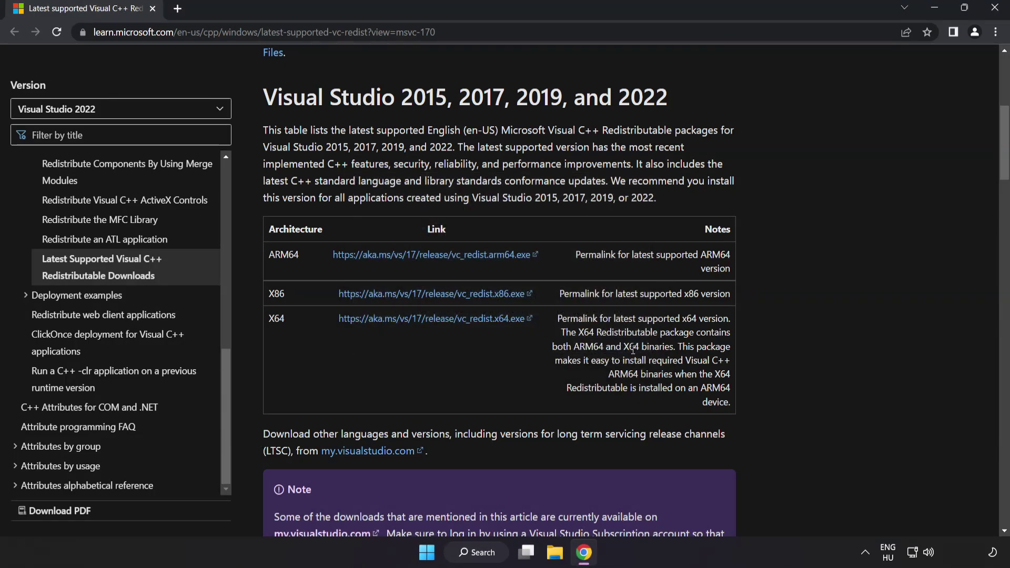
{"action": "left_click", "coordinate": [995, 8]}
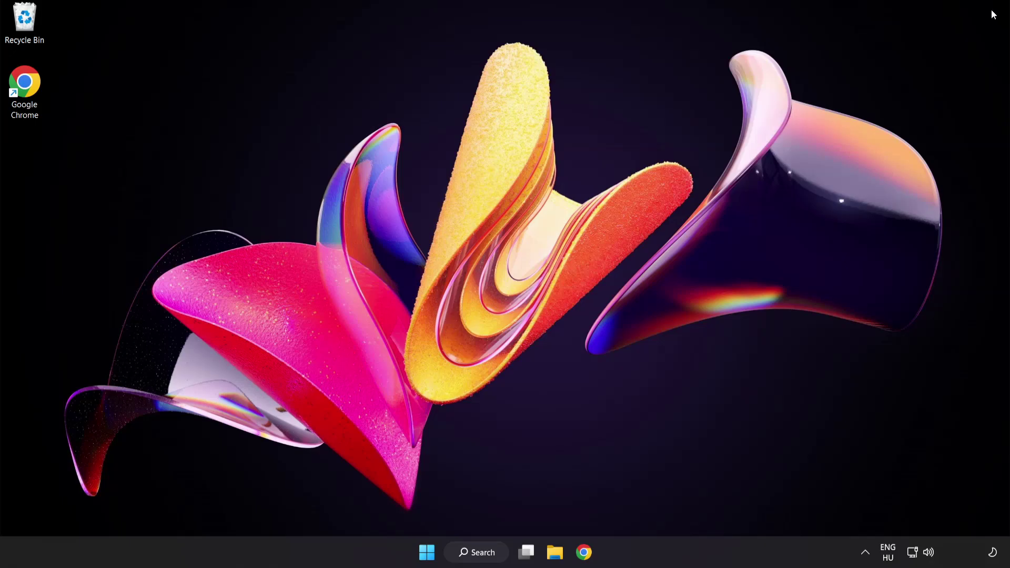
Launch Command Prompt as administrator from a 'cmd' search and run sfc /scannow
{"action": "left_click", "coordinate": [477, 553]}
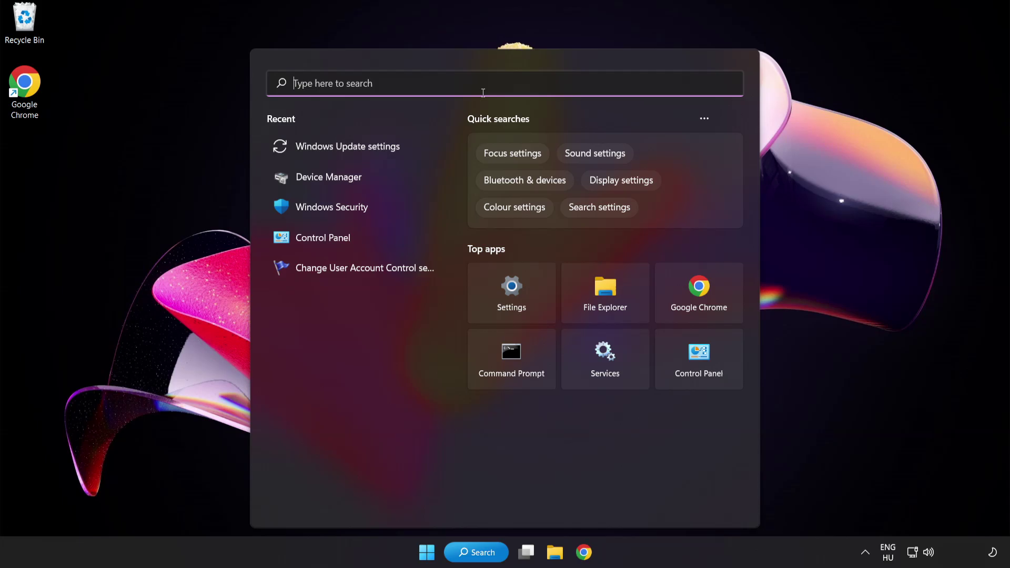
{"action": "type", "text": "cmd"}
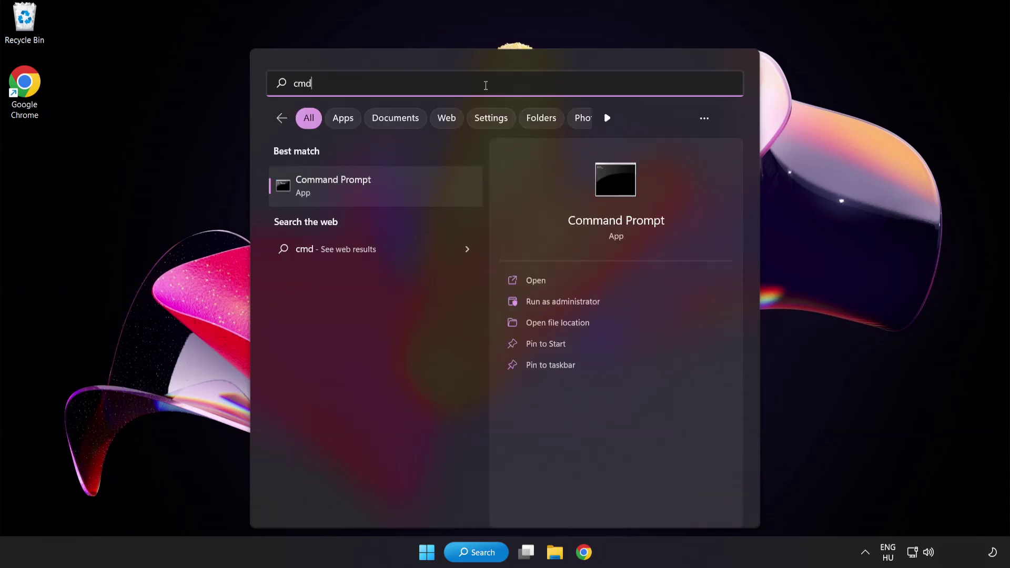
{"action": "right_click", "coordinate": [378, 195]}
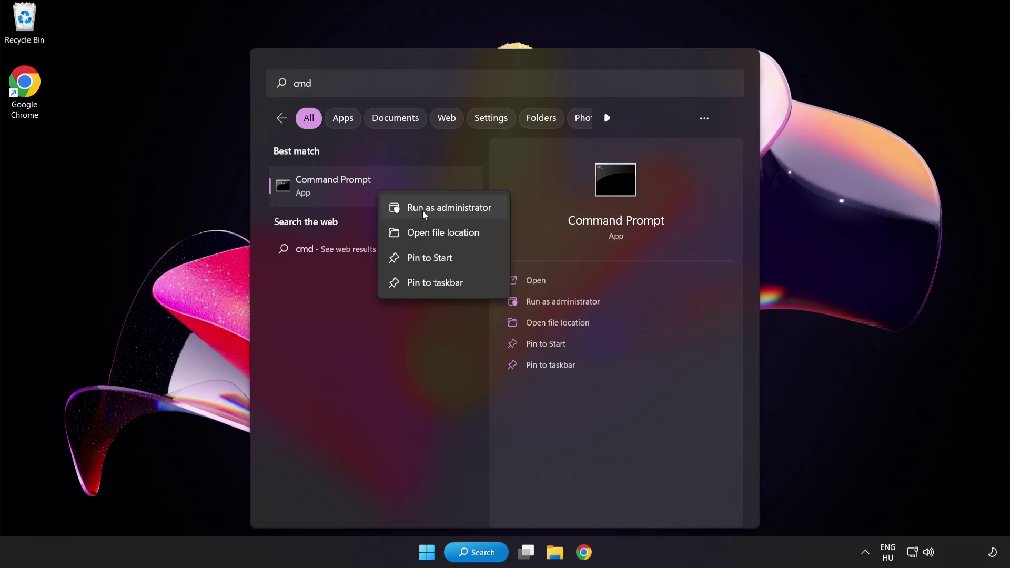
{"action": "left_click", "coordinate": [426, 210]}
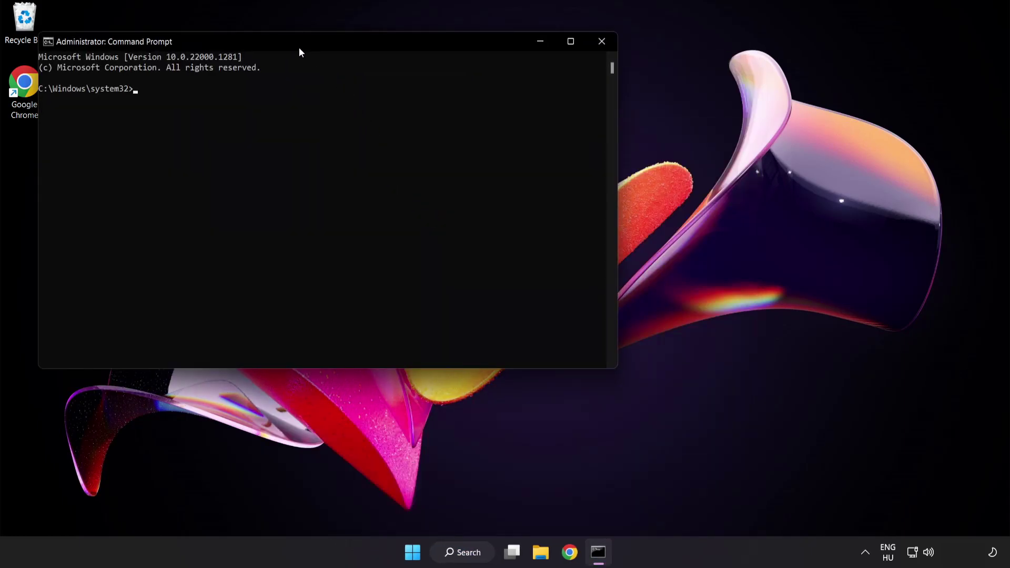
{"action": "left_click_drag", "start_coordinate": [287, 41], "coordinate": [440, 102]}
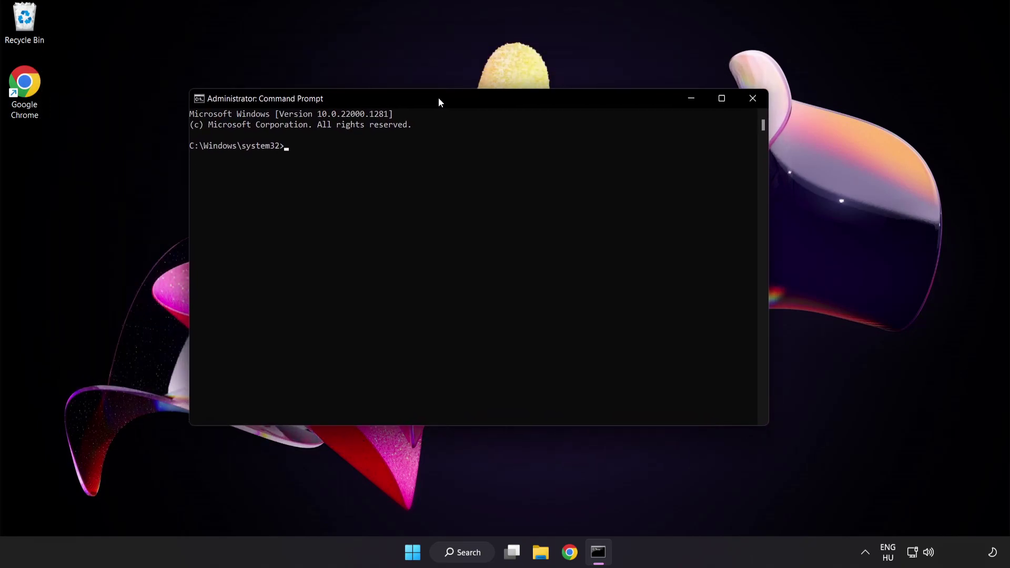
{"action": "type", "text": "sfc"}
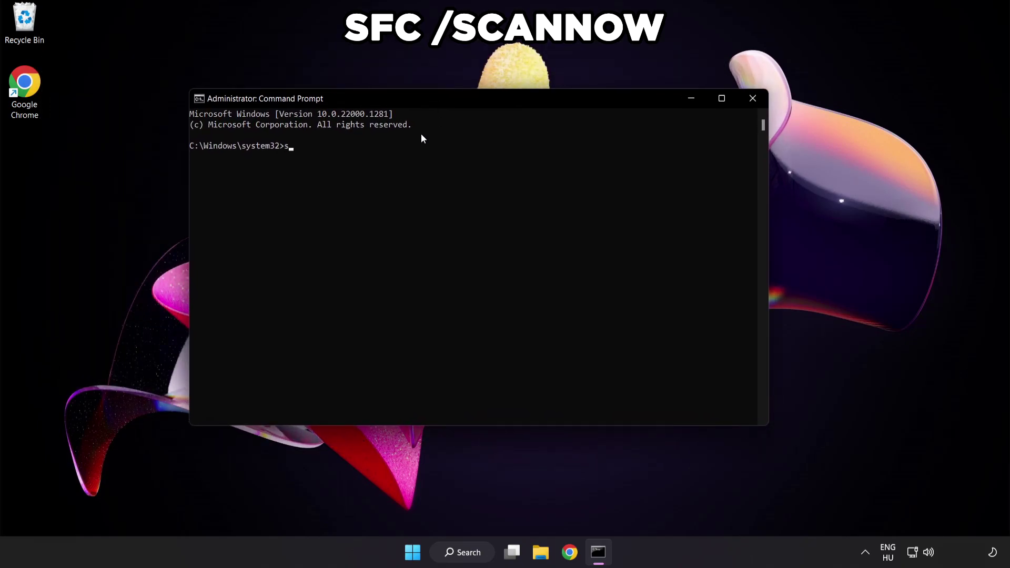
{"action": "type", "text": " /scannow"}
{"action": "key", "text": "Return"}
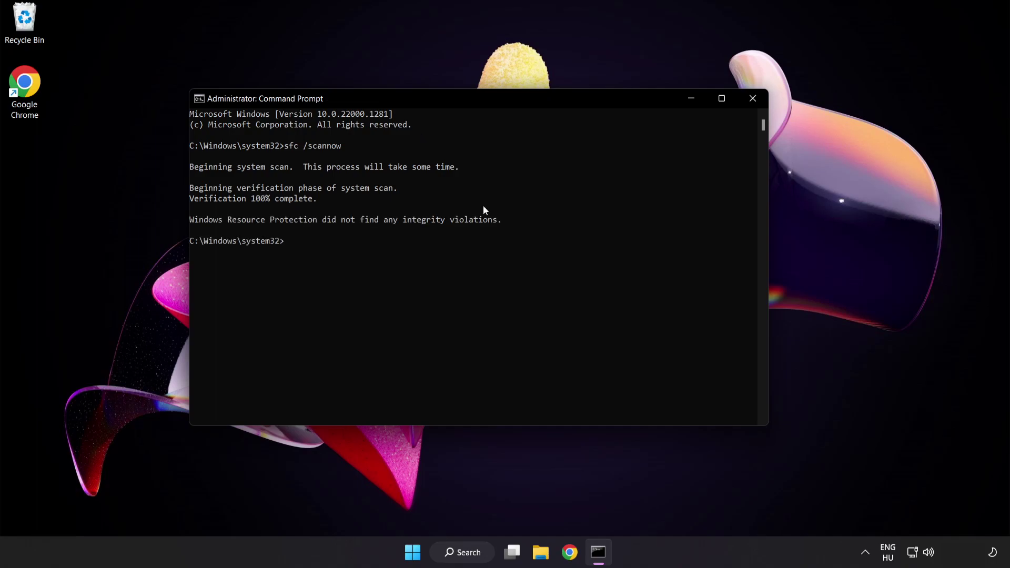
Close Command Prompt and launch Windows Security by searching 'security'
{"action": "left_click", "coordinate": [752, 102]}
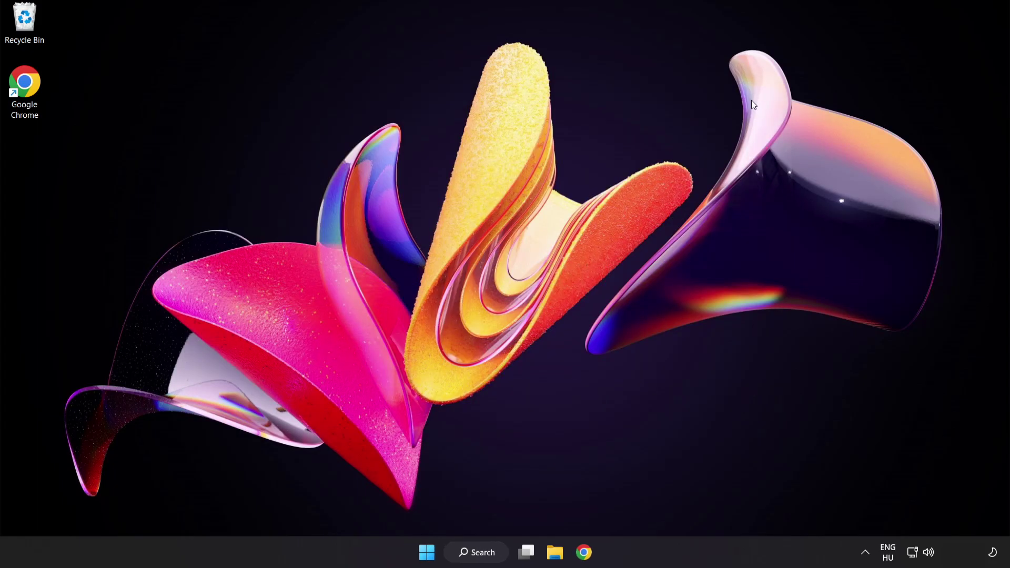
{"action": "left_click", "coordinate": [427, 552]}
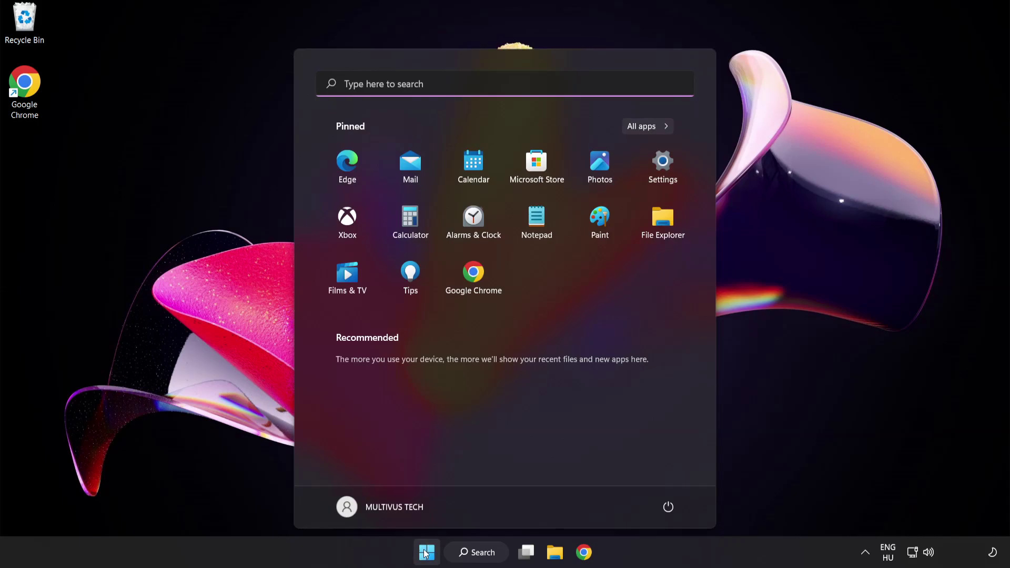
{"action": "left_click", "coordinate": [673, 507]}
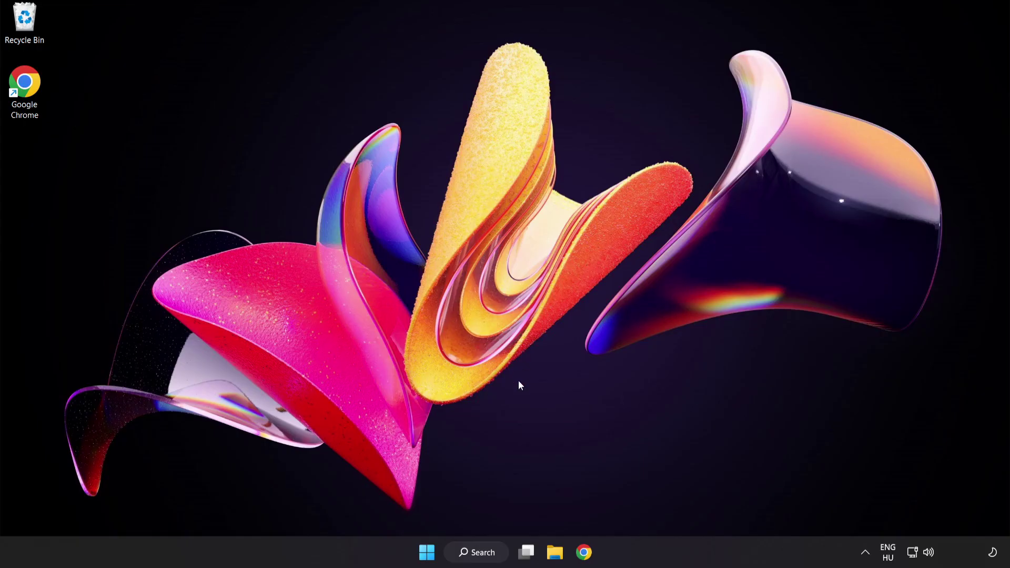
{"action": "left_click", "coordinate": [488, 555]}
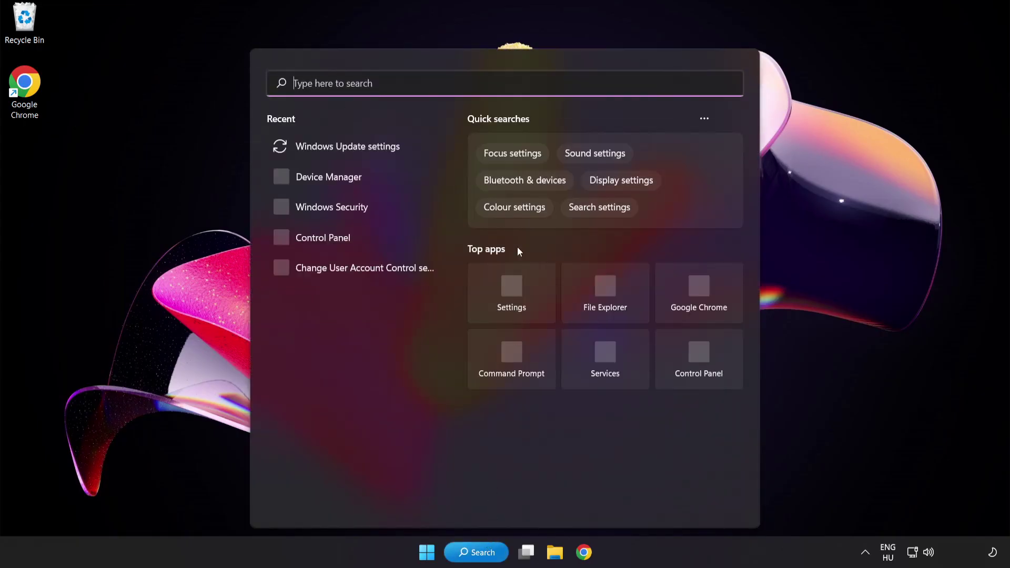
{"action": "type", "text": "secu"}
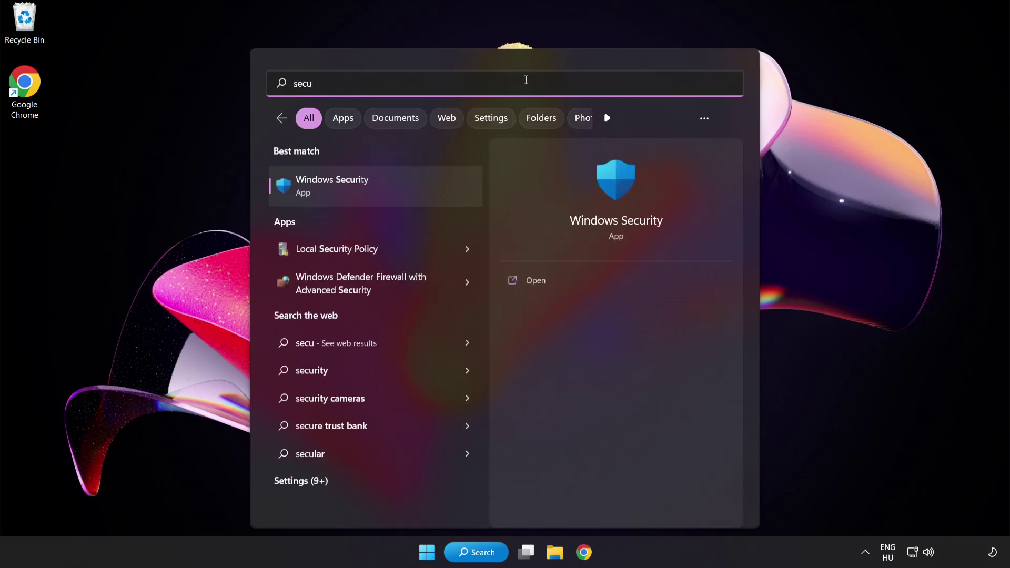
{"action": "type", "text": "rity"}
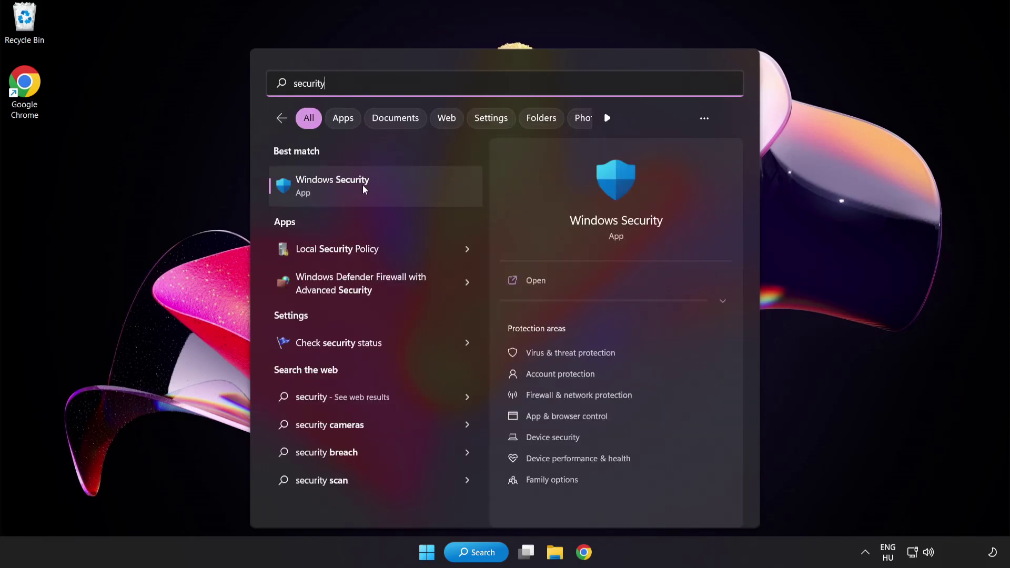
{"action": "left_click", "coordinate": [382, 188]}
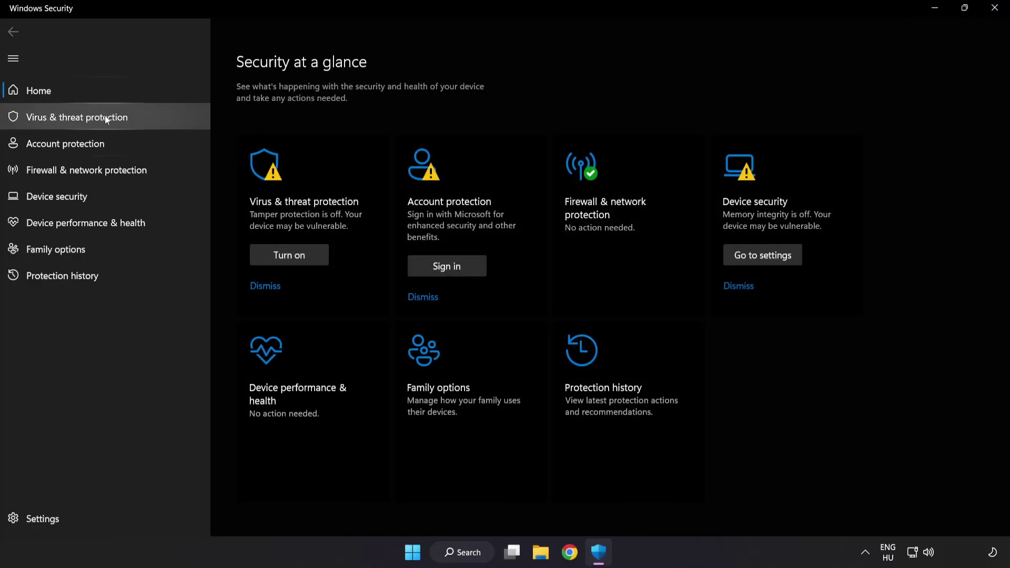
Open Virus & threat protection's Manage settings page and scroll down toward Exclusions
{"action": "left_click", "coordinate": [153, 118]}
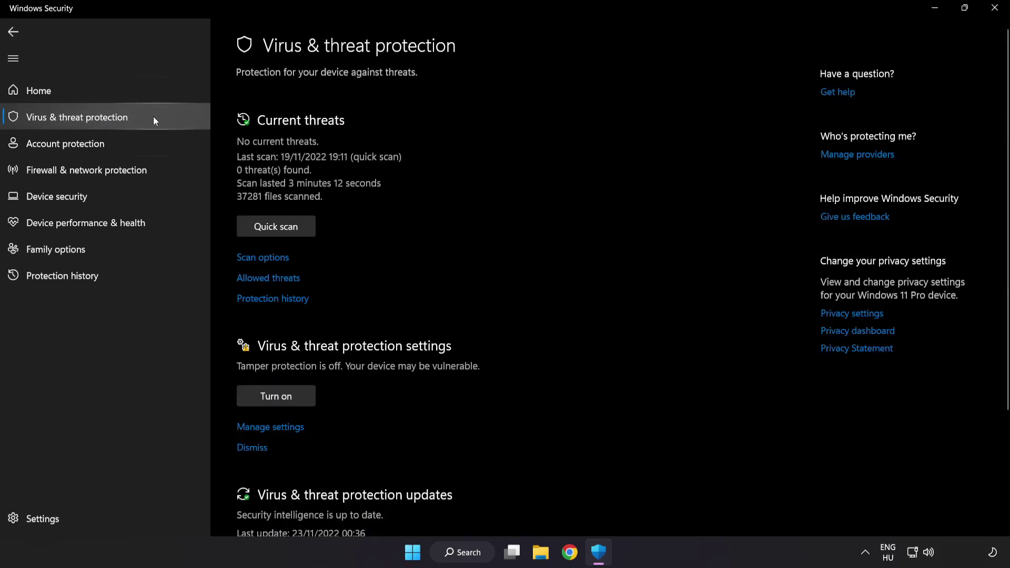
{"action": "scroll", "coordinate": [638, 151], "scroll_direction": "down", "scroll_amount": 3}
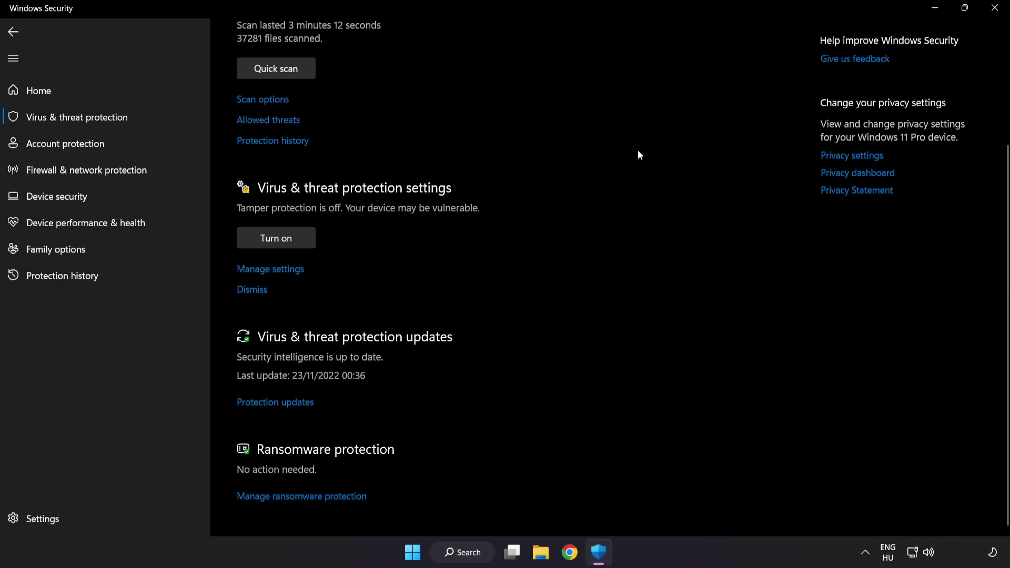
{"action": "left_click", "coordinate": [277, 269]}
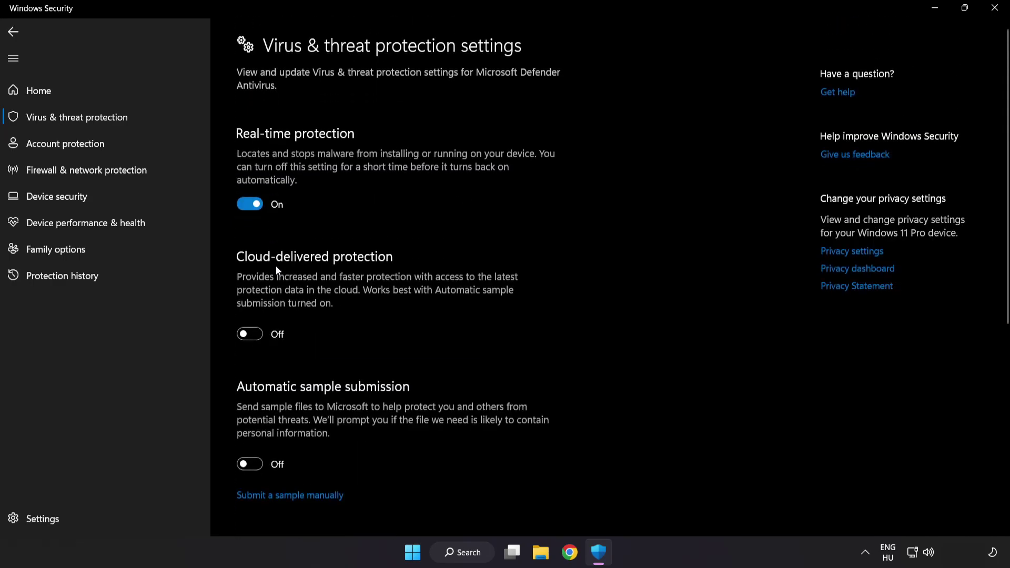
{"action": "scroll", "coordinate": [588, 274], "scroll_direction": "down", "scroll_amount": 5}
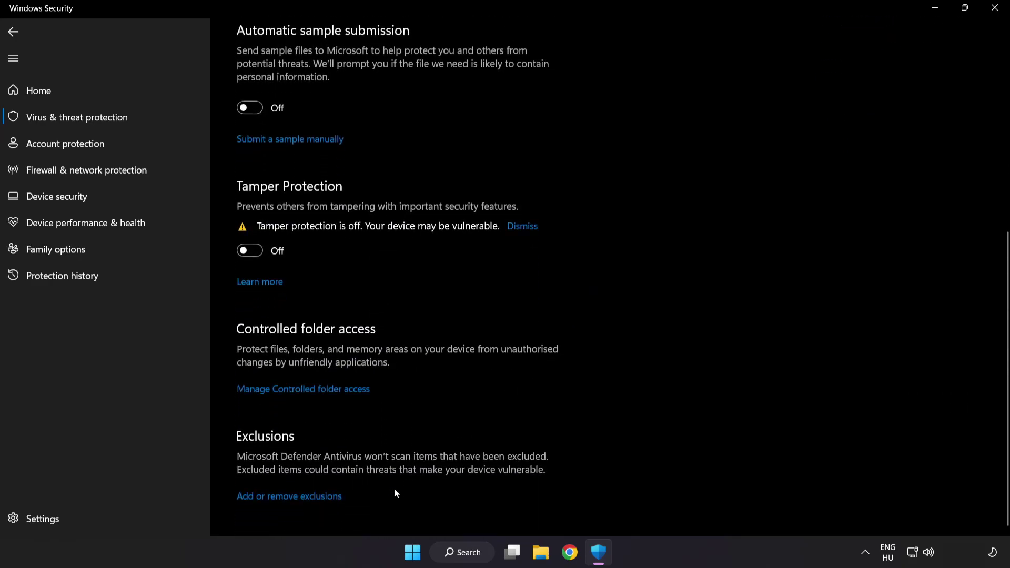
Open Add or remove exclusions and start adding a File exclusion
{"action": "left_click", "coordinate": [293, 498]}
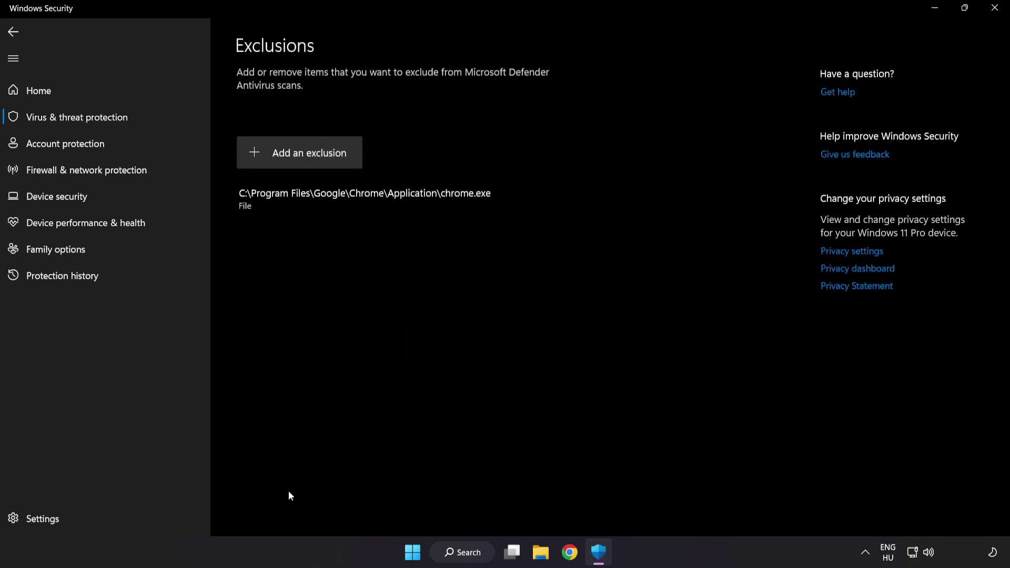
{"action": "left_click", "coordinate": [303, 163]}
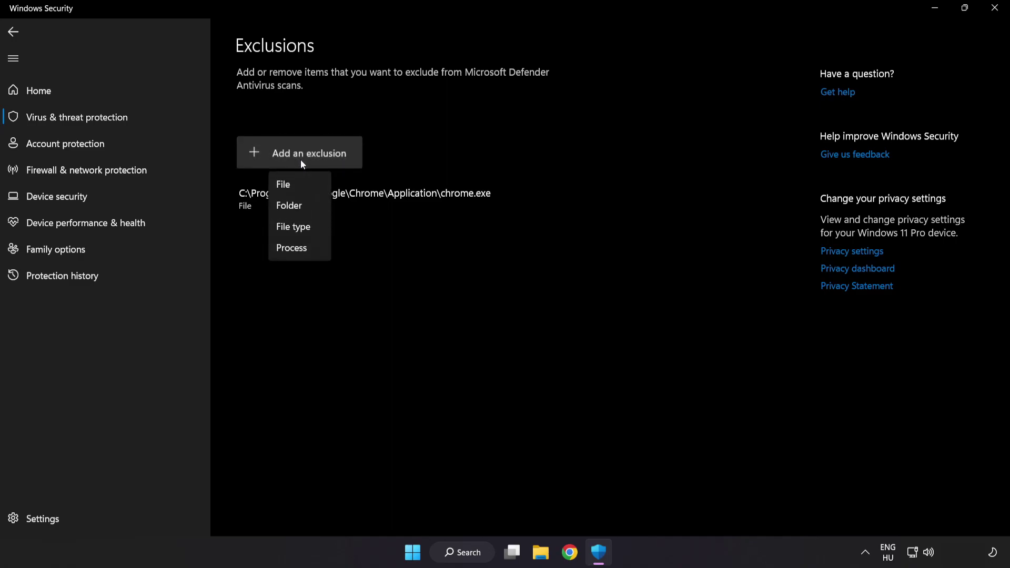
{"action": "left_click", "coordinate": [295, 189]}
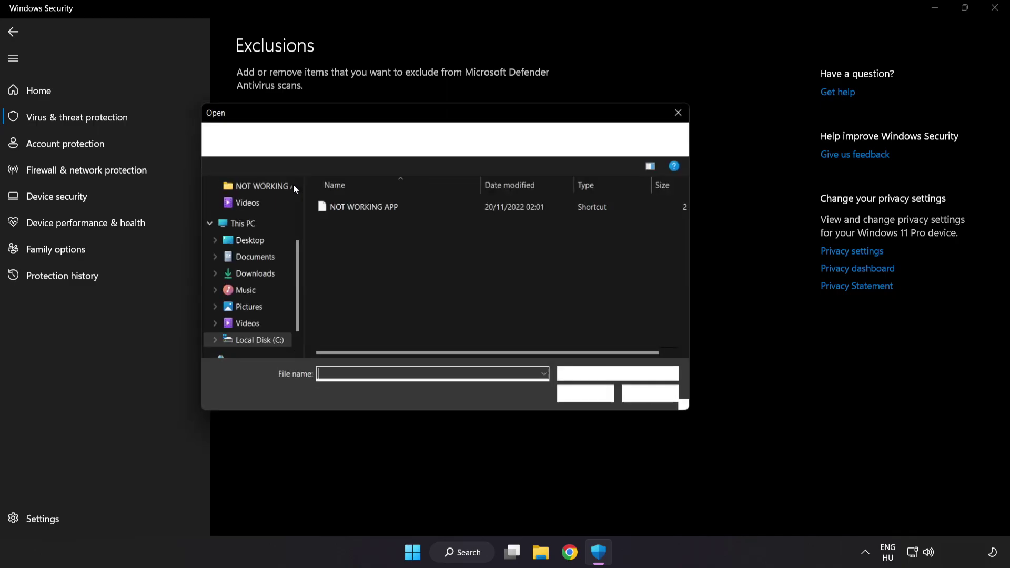
Browse to C:\Program Files (x86)\NOT WORKING APP and choose its shortcut as the excluded file
{"action": "left_click", "coordinate": [323, 141]}
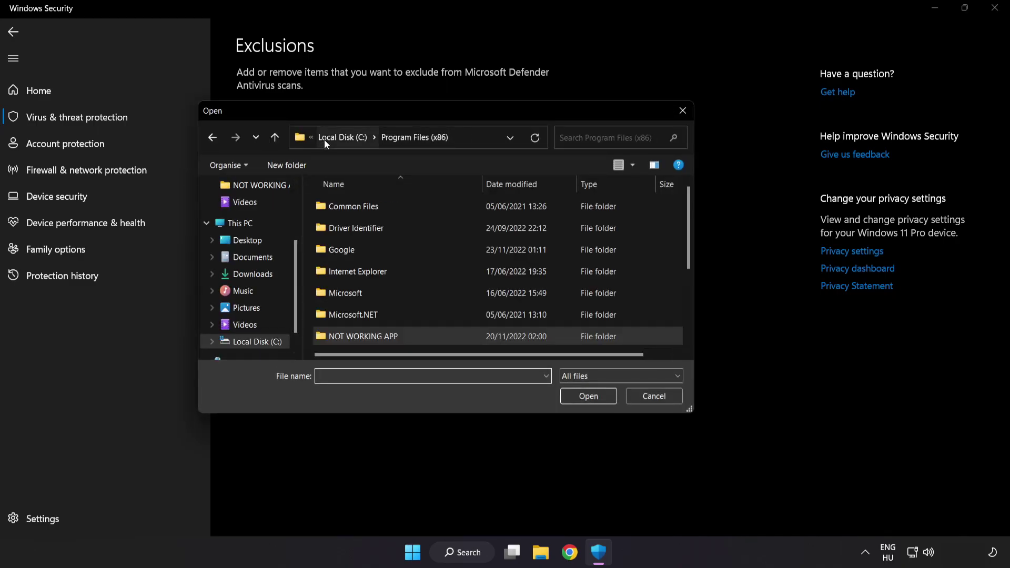
{"action": "left_click", "coordinate": [330, 137]}
{"action": "left_click", "coordinate": [335, 138]}
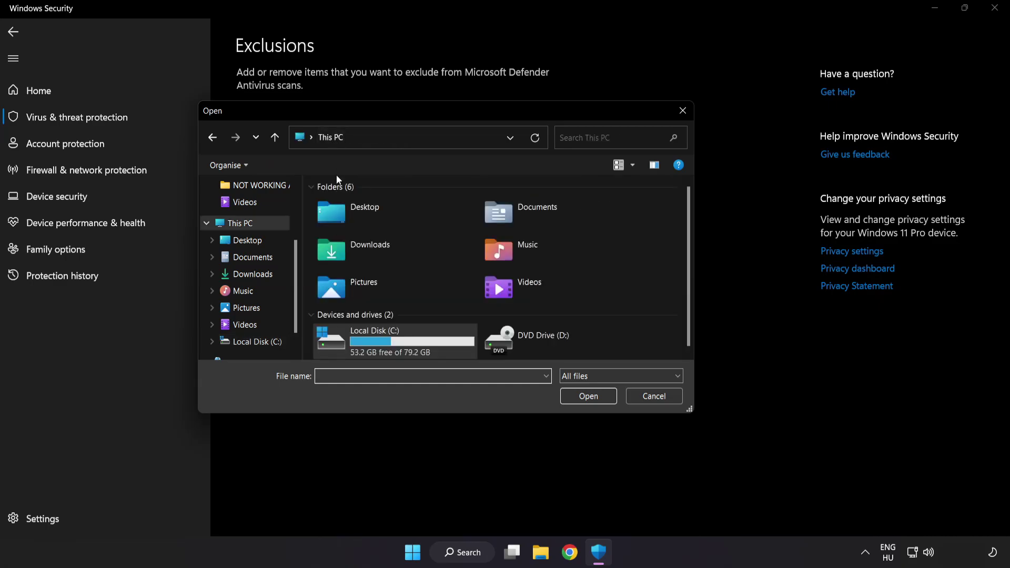
{"action": "double_click", "coordinate": [377, 344]}
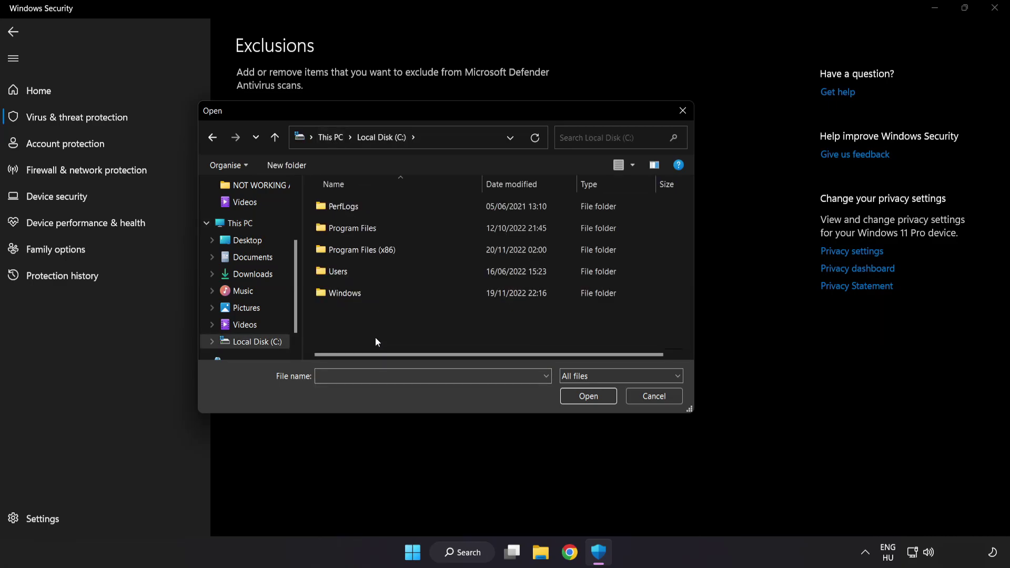
{"action": "double_click", "coordinate": [387, 245]}
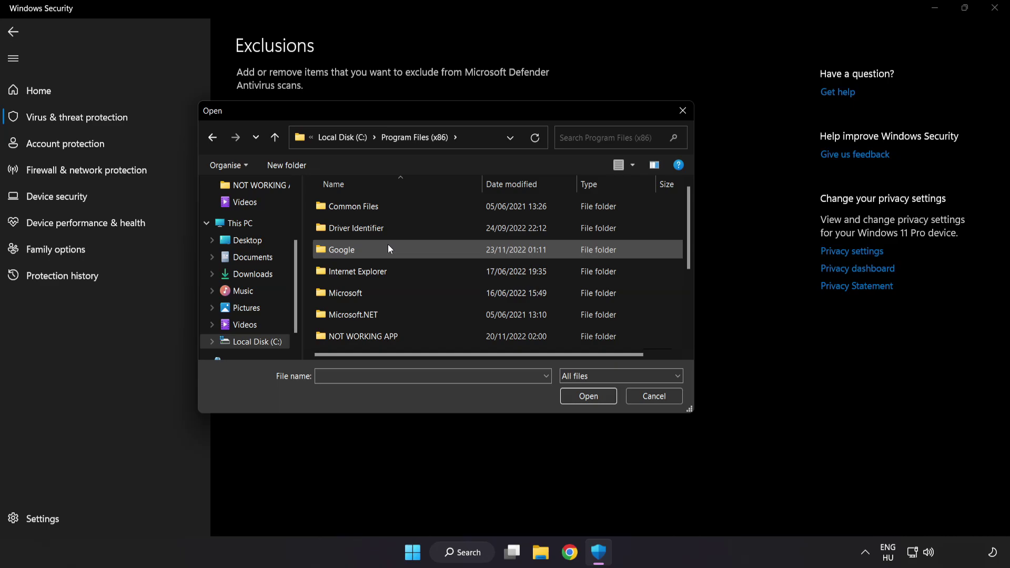
{"action": "scroll", "coordinate": [373, 332], "scroll_direction": "down", "scroll_amount": 1}
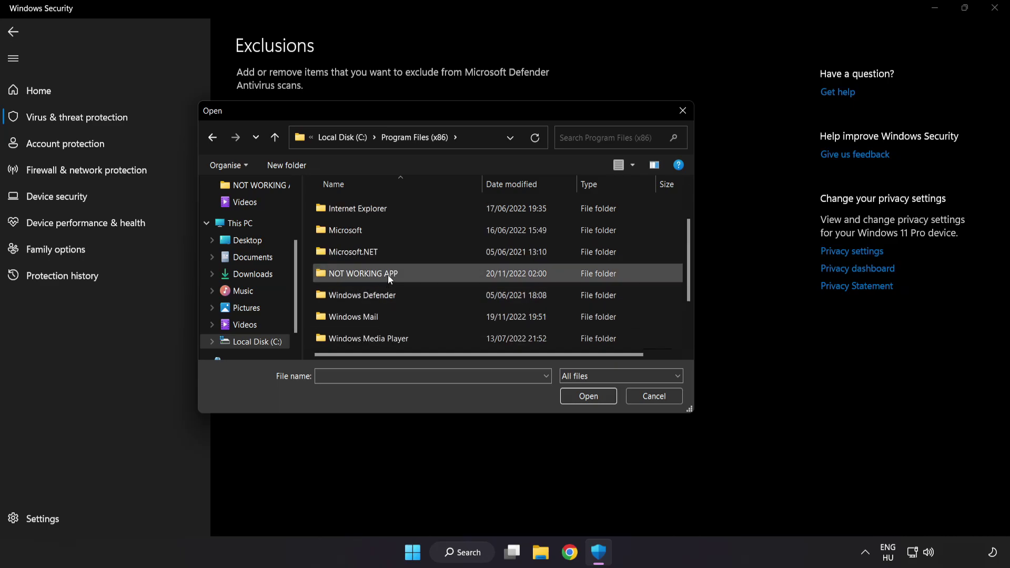
{"action": "double_click", "coordinate": [401, 274]}
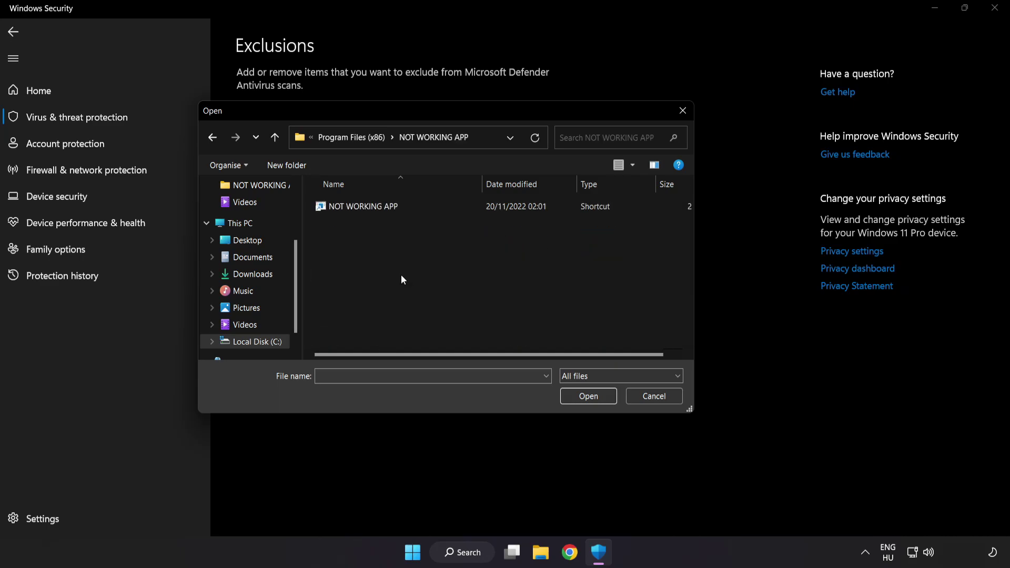
{"action": "left_click", "coordinate": [369, 208]}
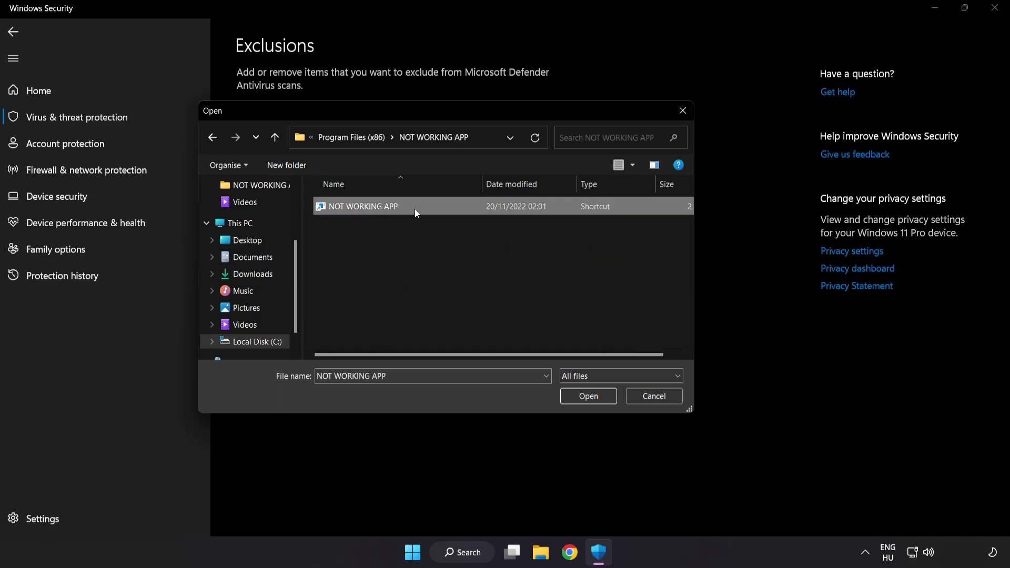
{"action": "left_click", "coordinate": [589, 400]}
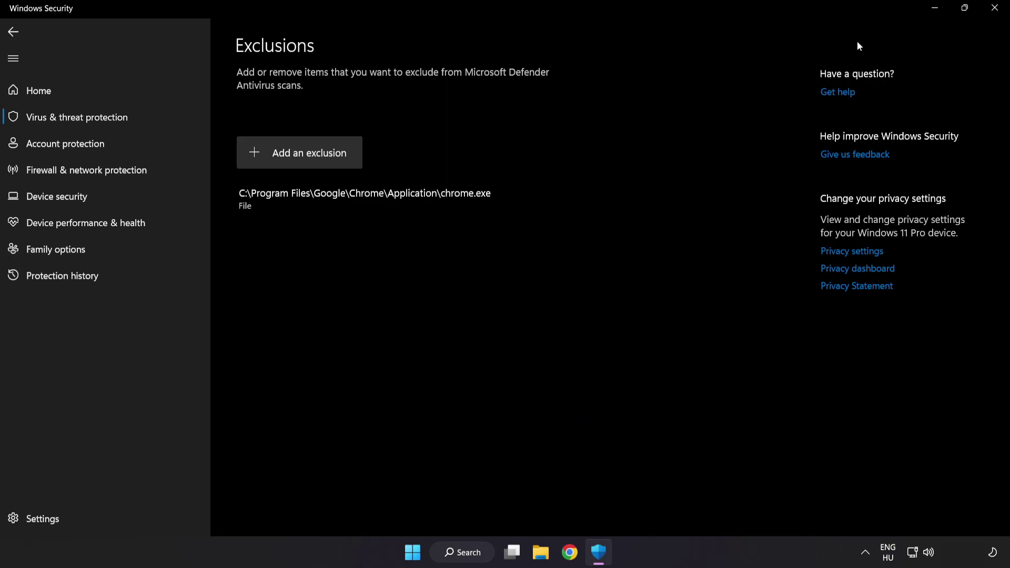
Close Windows Security and show the Start menu power options with Restart
{"action": "left_click", "coordinate": [992, 16]}
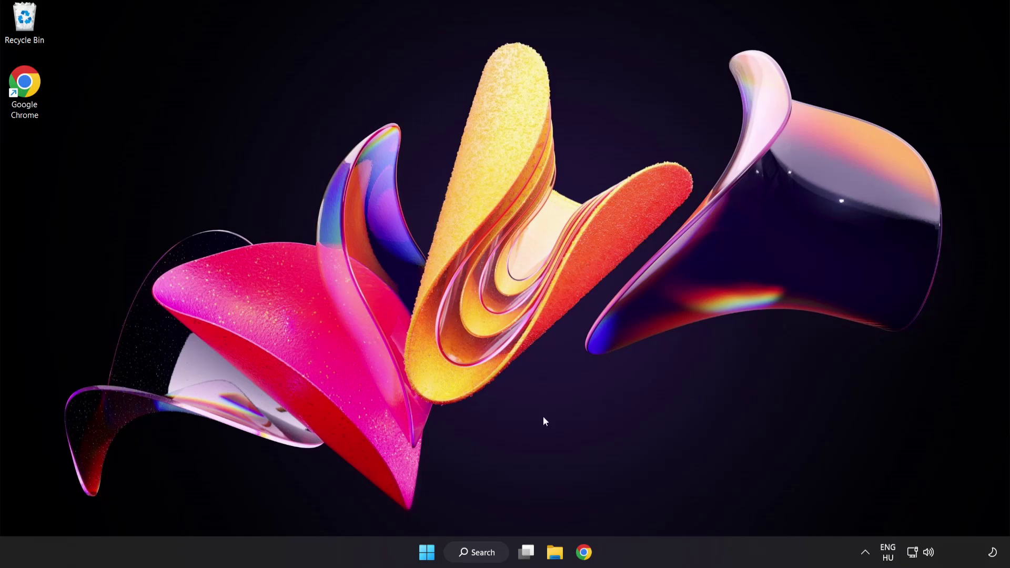
{"action": "key", "text": "super"}
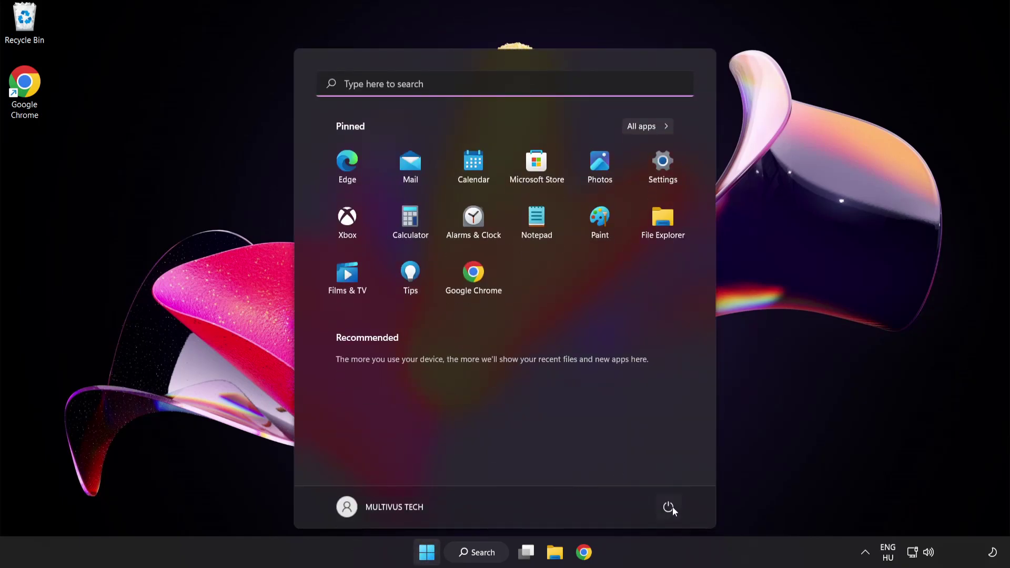
{"action": "left_click", "coordinate": [673, 506]}
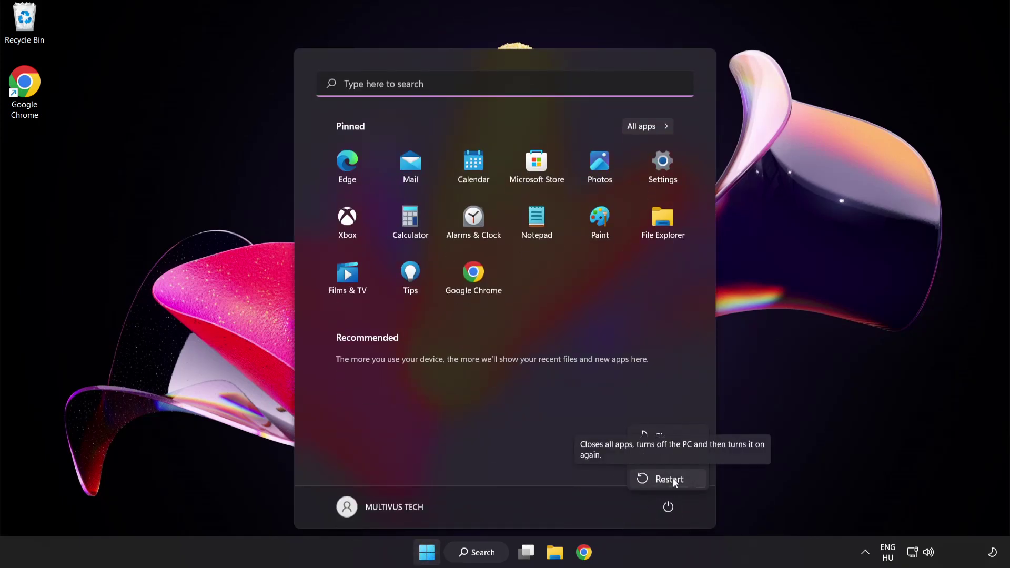